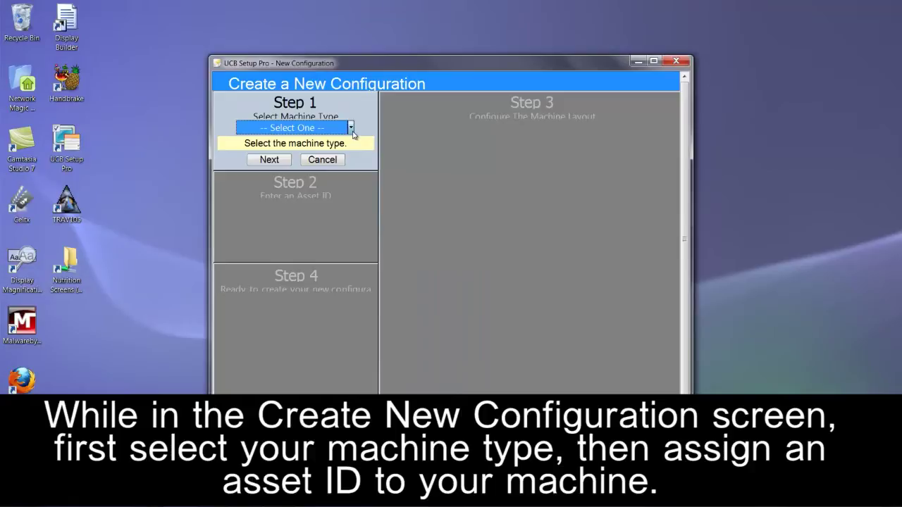
# Step: Choose AP - 6000 as the machine type and generate an asset ID for the machine
pyautogui.scroll(-1, 350, 169)
pyautogui.scroll(-2, 350, 169)
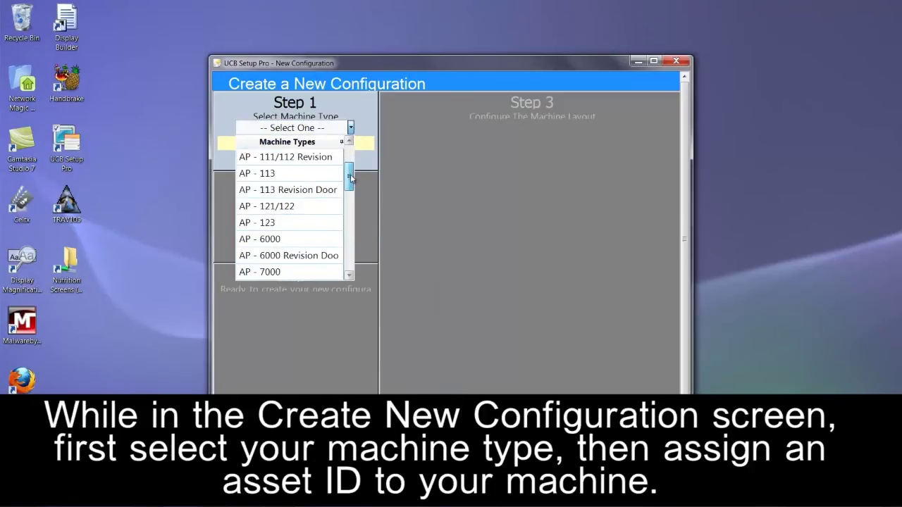
pyautogui.click(323, 243)
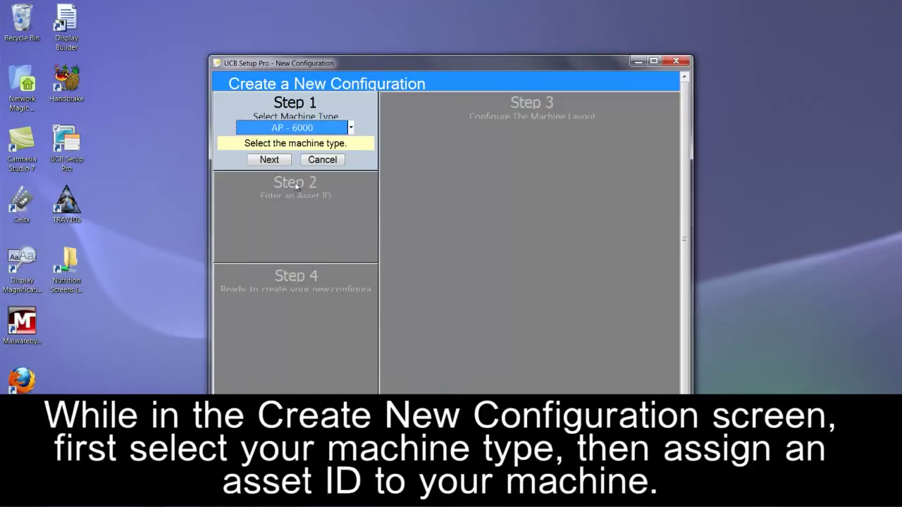
pyautogui.click(270, 161)
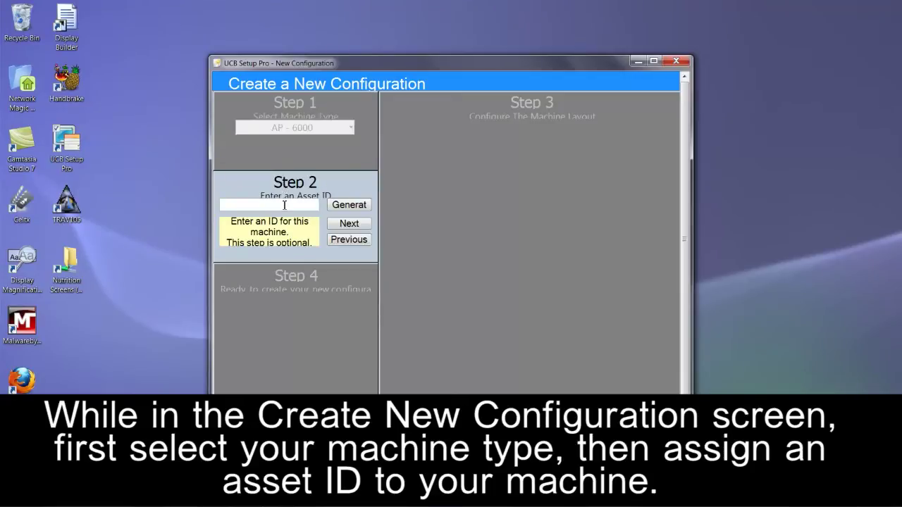
pyautogui.click(344, 205)
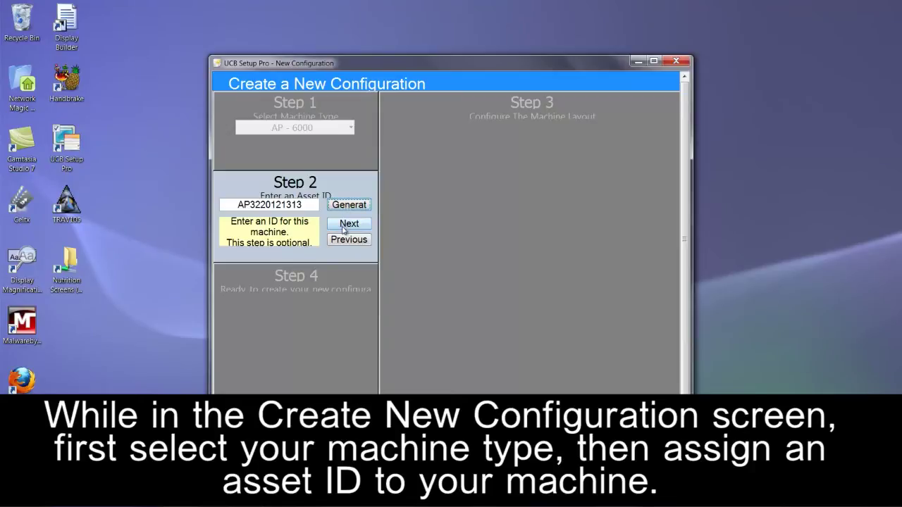
pyautogui.click(344, 229)
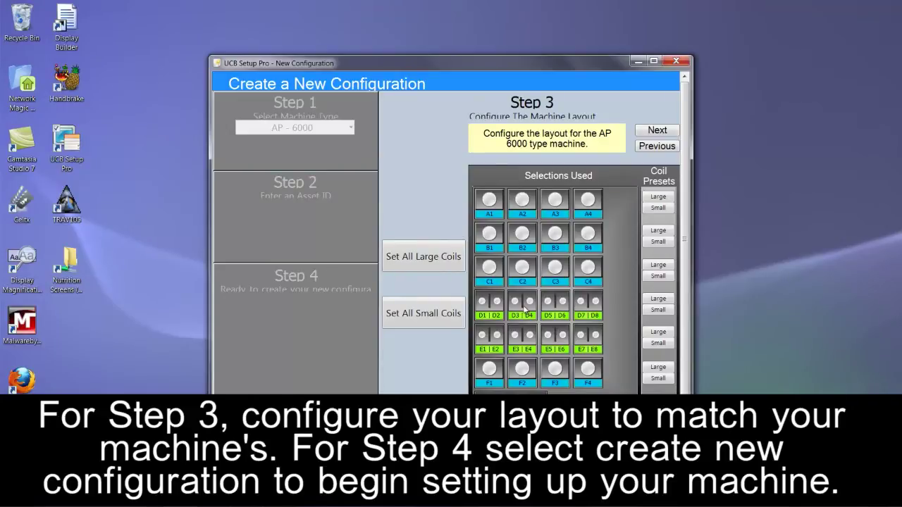
# Step: Set all coils to large, and switch the second and fourth positions of row A to small coils
pyautogui.click(445, 262)
pyautogui.click(444, 314)
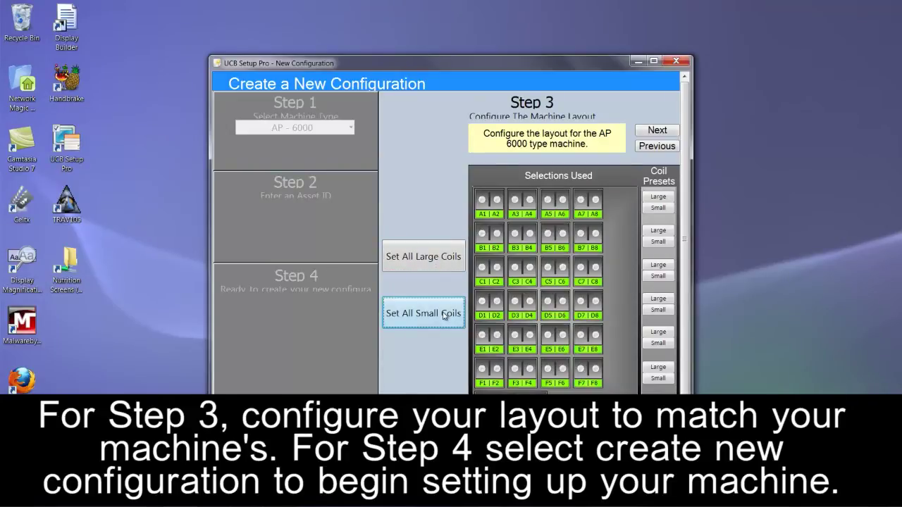
pyautogui.click(435, 257)
pyautogui.click(522, 205)
pyautogui.click(587, 205)
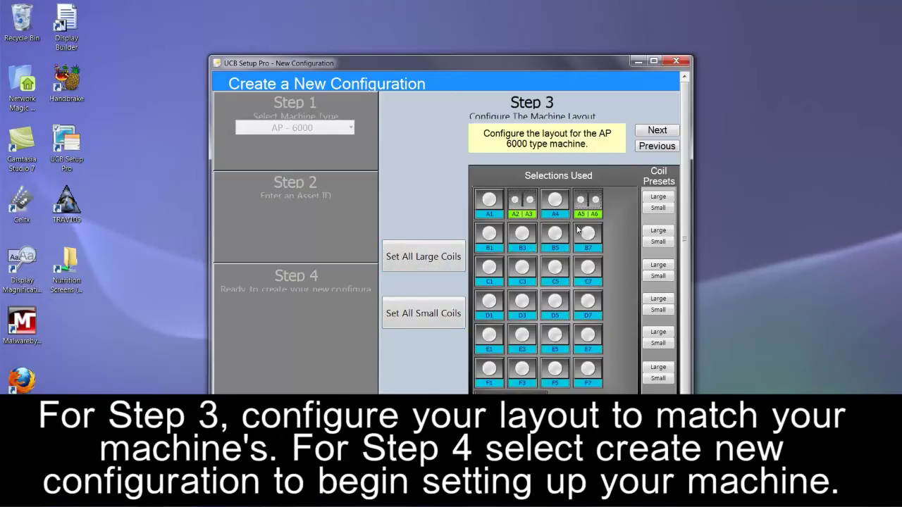
# Step: Switch all four positions of row C to small coils and create the new configuration
pyautogui.click(557, 272)
pyautogui.click(528, 273)
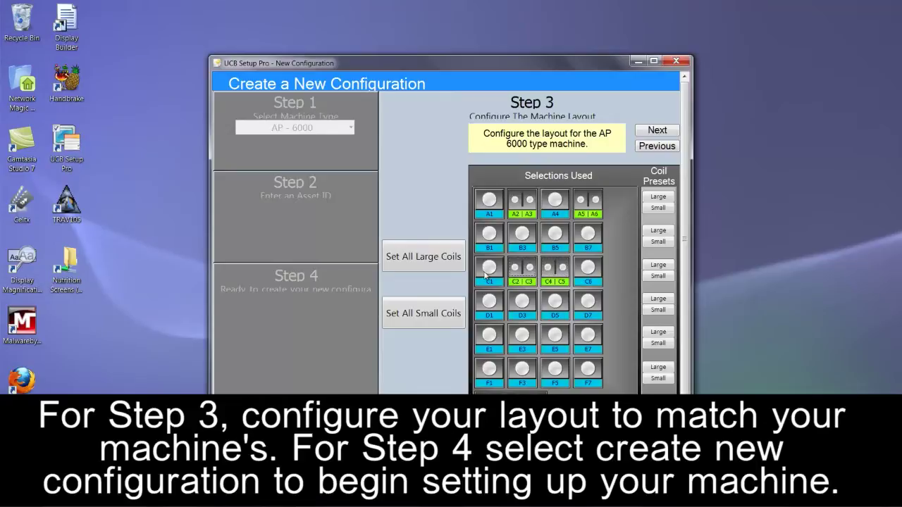
pyautogui.click(488, 274)
pyautogui.click(586, 273)
pyautogui.click(642, 131)
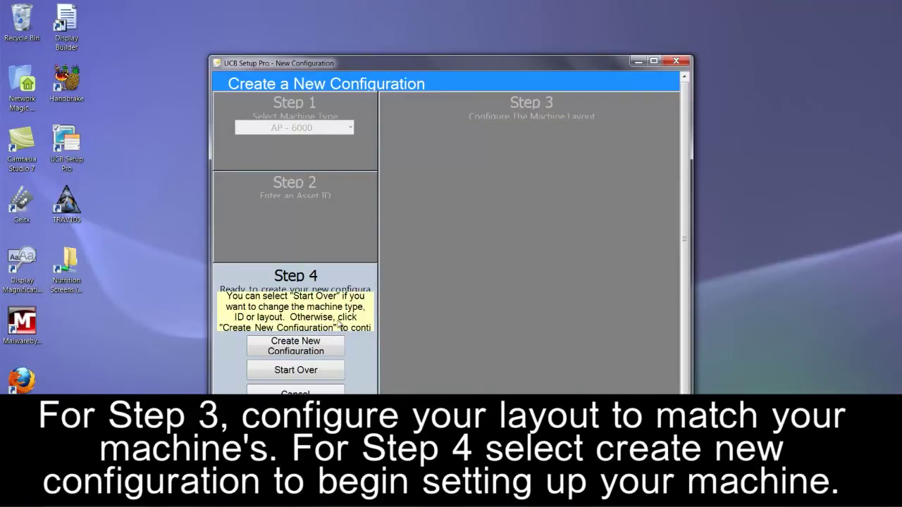
pyautogui.click(315, 348)
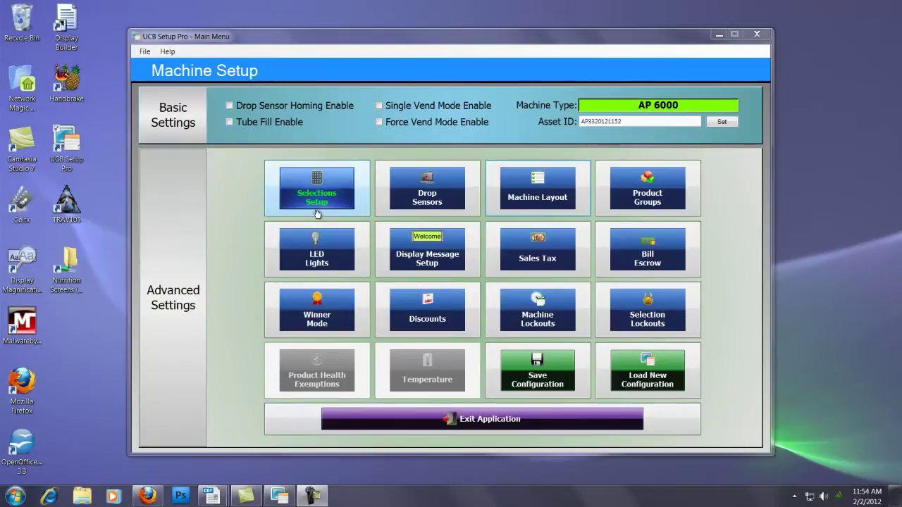
# Step: Set the price of selection A1 to 50 cents in the selections setup
pyautogui.click(318, 200)
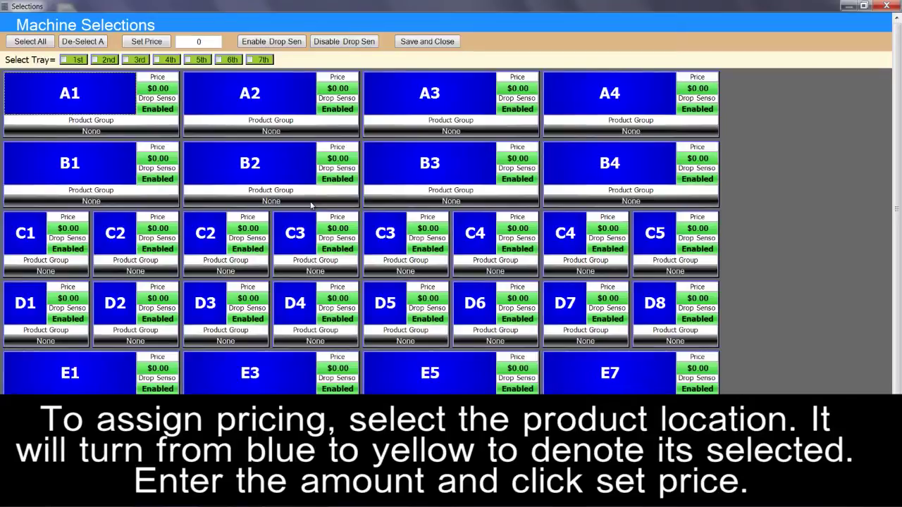
pyautogui.click(97, 95)
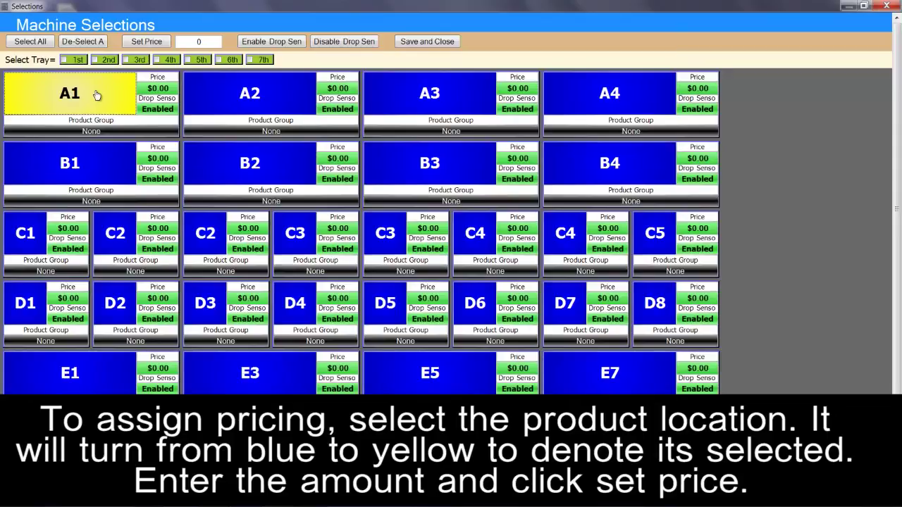
pyautogui.doubleClick(205, 42)
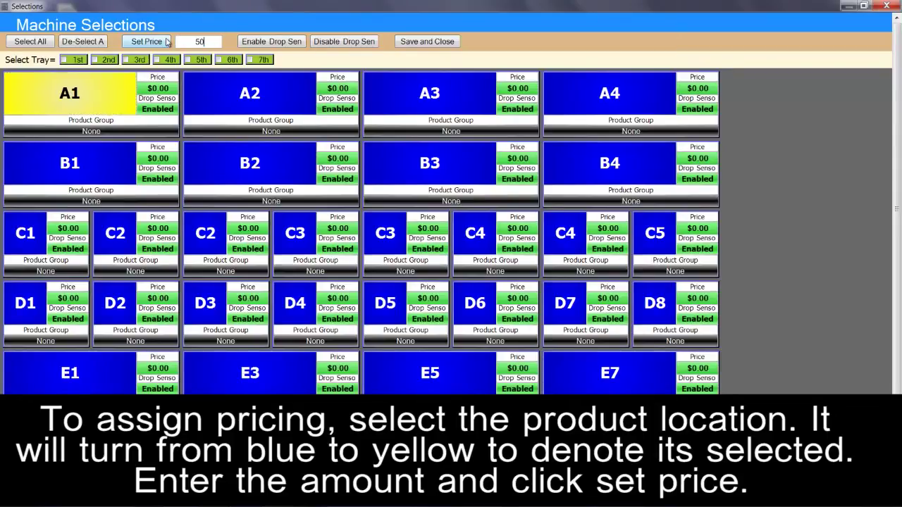
pyautogui.click(163, 44)
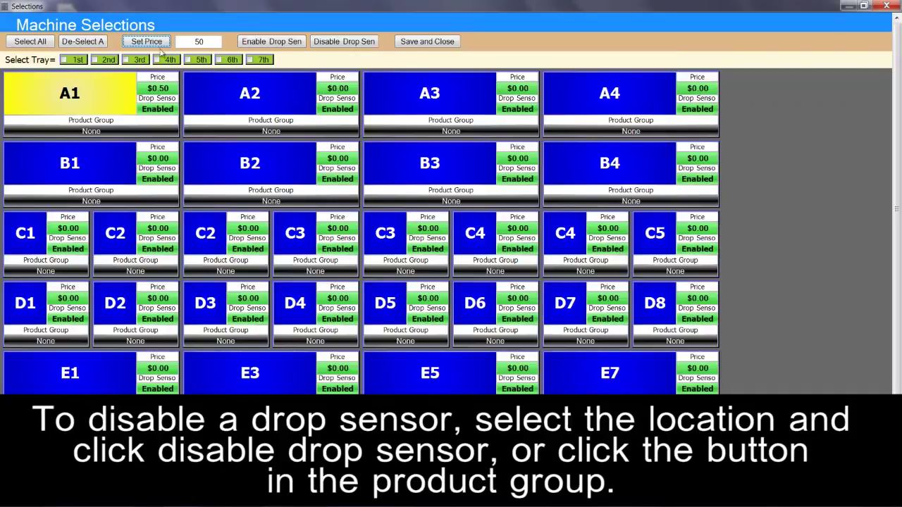
# Step: Disable the drop sensors of selections A1, A2, A3 and A4
pyautogui.click(324, 43)
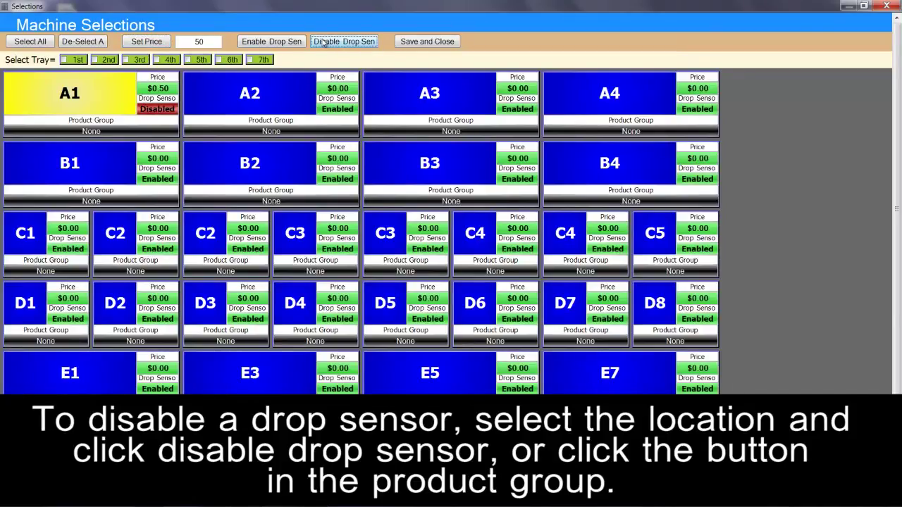
pyautogui.click(337, 111)
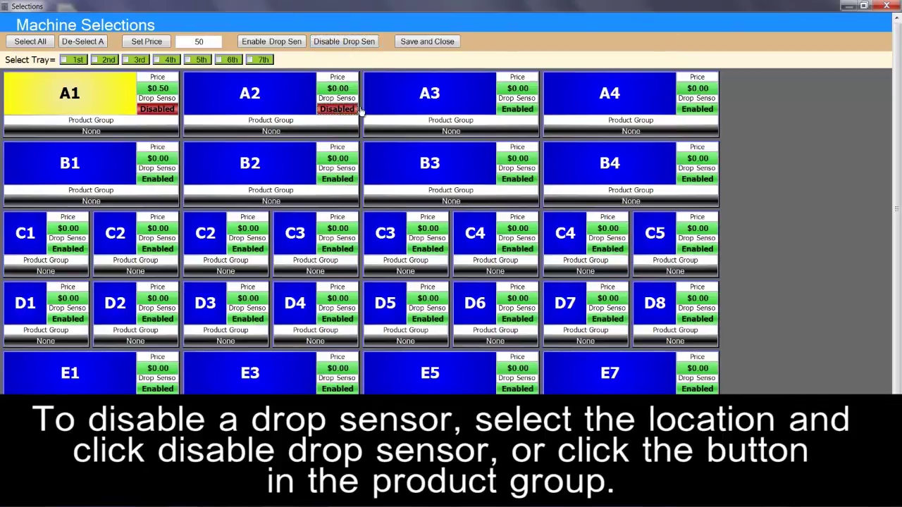
pyautogui.click(533, 114)
pyautogui.click(685, 111)
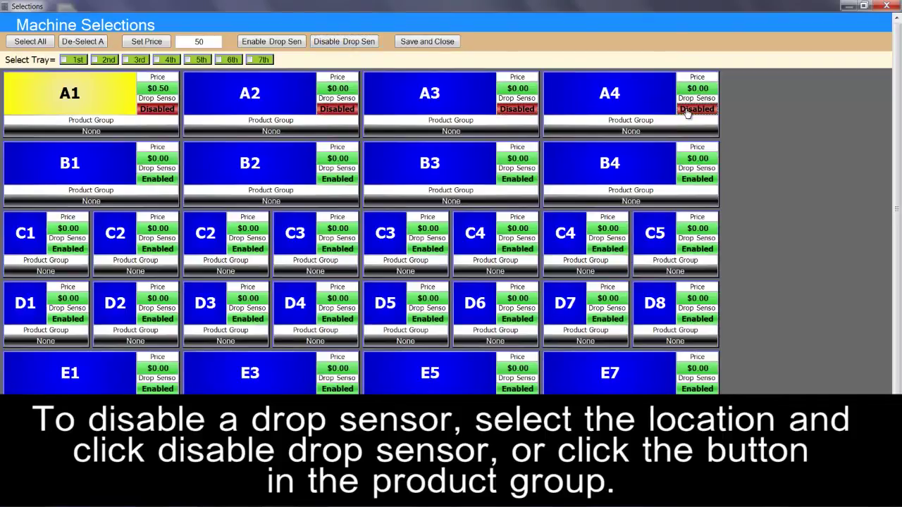
# Step: Select only the 1st, 2nd and 3rd trays, and save and close the machine selections
pyautogui.click(41, 45)
pyautogui.click(78, 42)
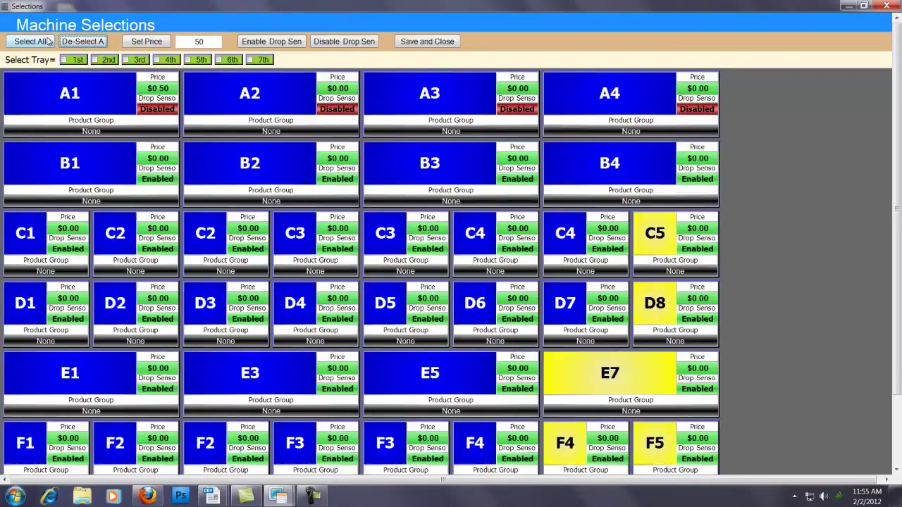
pyautogui.click(67, 60)
pyautogui.click(95, 60)
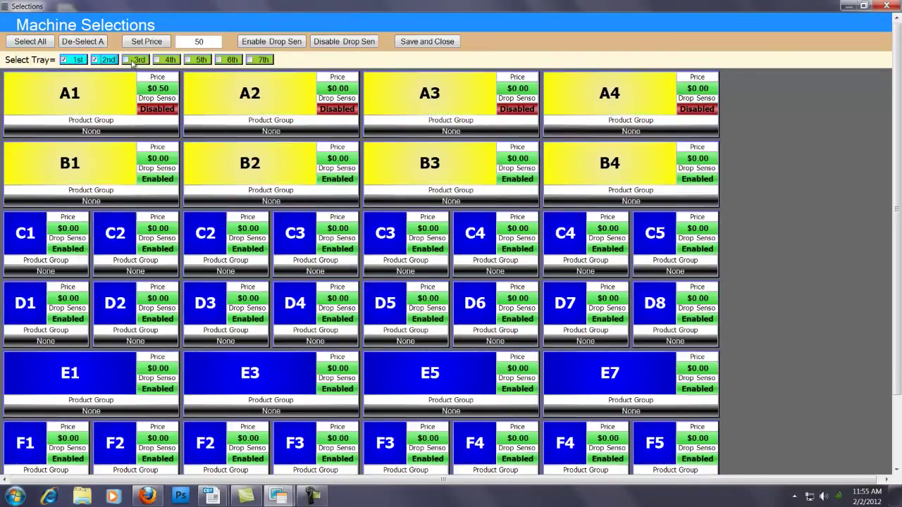
pyautogui.click(127, 61)
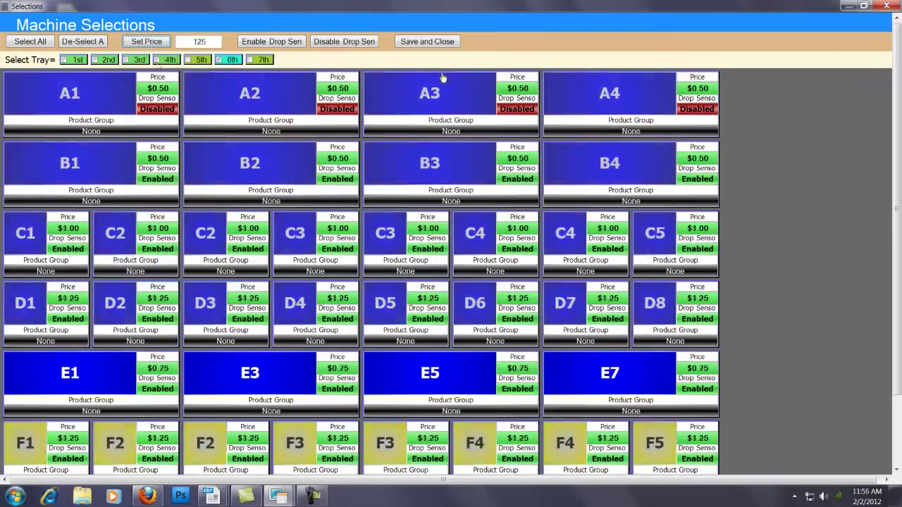
pyautogui.click(436, 44)
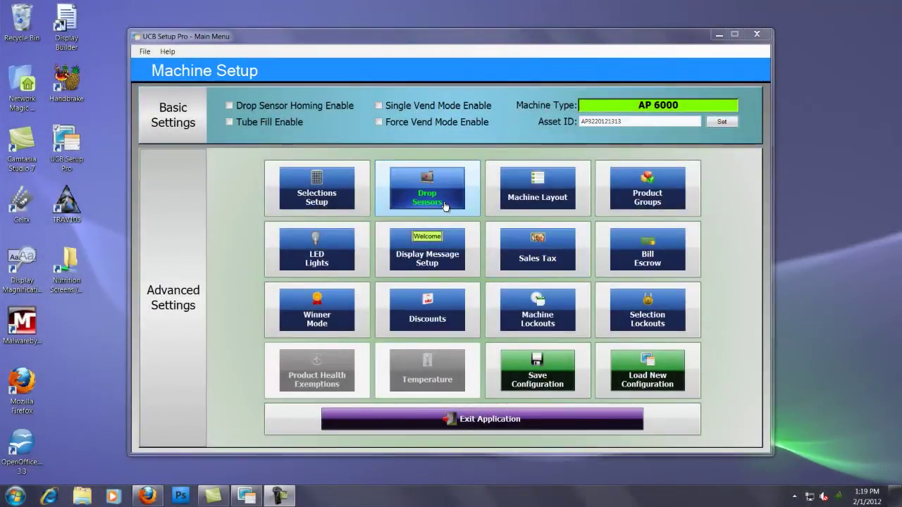
# Step: Examine the available drop sensor modes, and save and close the drop sensor settings
pyautogui.click(445, 205)
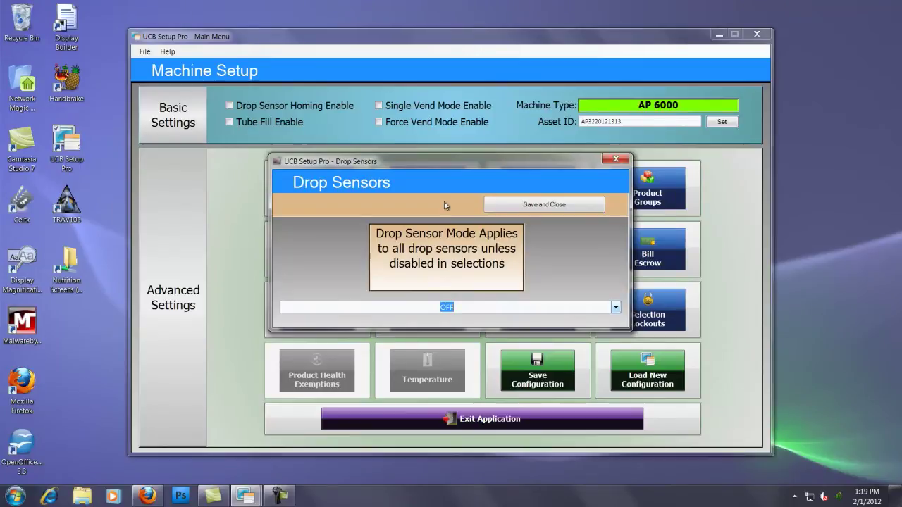
pyautogui.click(615, 307)
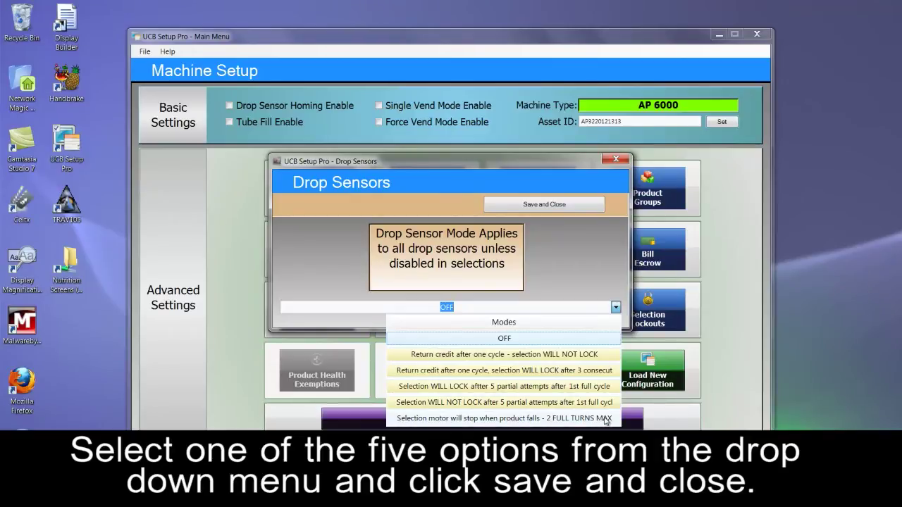
pyautogui.click(580, 239)
pyautogui.click(567, 206)
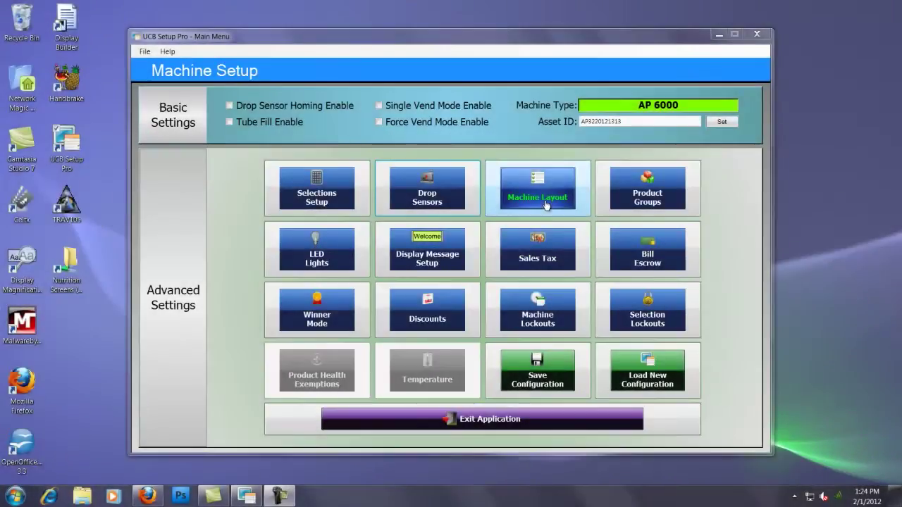
# Step: Switch the first three positions of row A to small coils in the machine layout, and save it
pyautogui.click(546, 205)
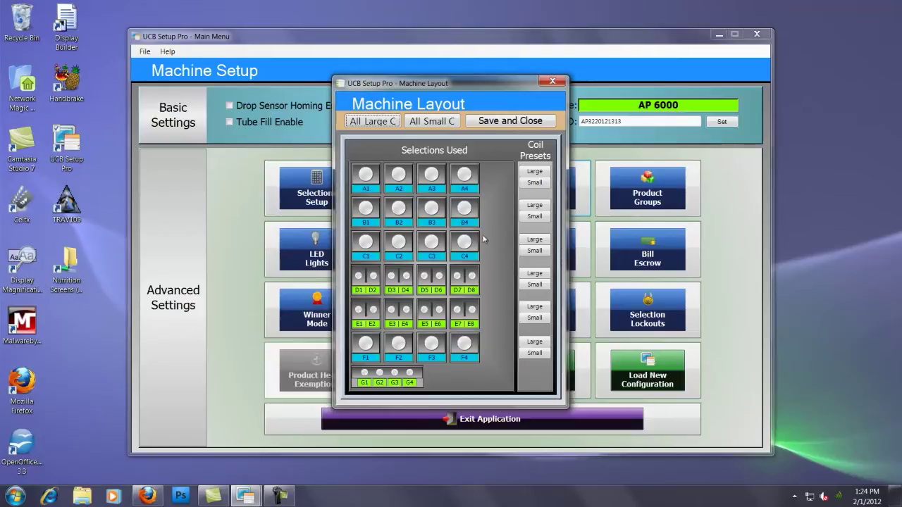
pyautogui.click(365, 175)
pyautogui.click(365, 175)
pyautogui.click(402, 176)
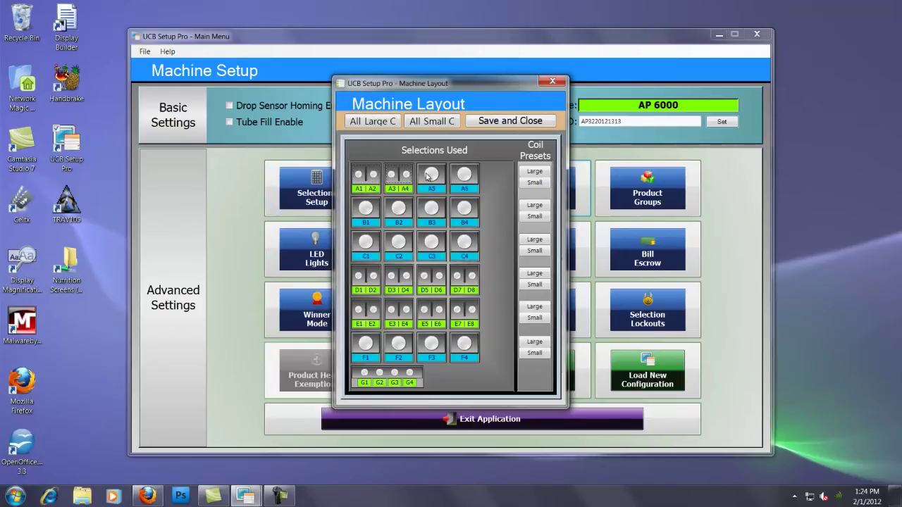
pyautogui.click(436, 177)
pyautogui.click(509, 121)
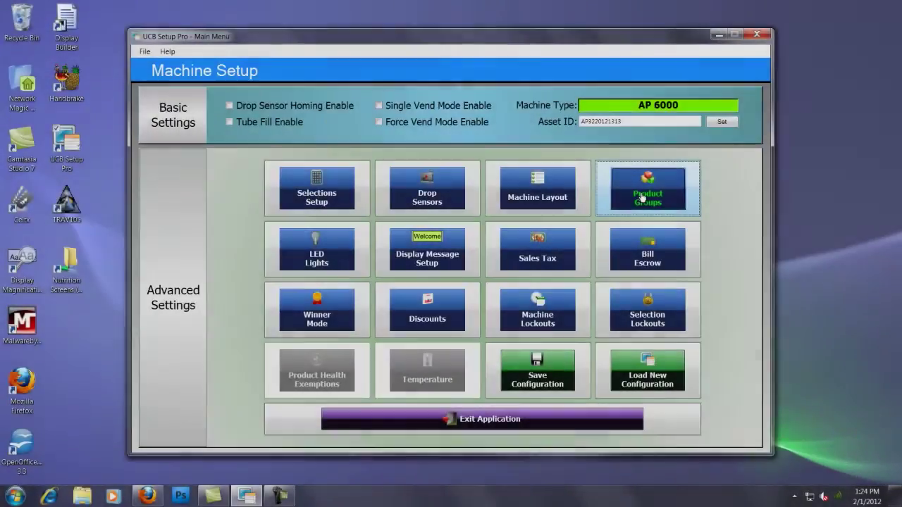
# Step: Enable Product Group 1 and assign A2 as its 1st selection and A4 as its 2nd
pyautogui.click(539, 191)
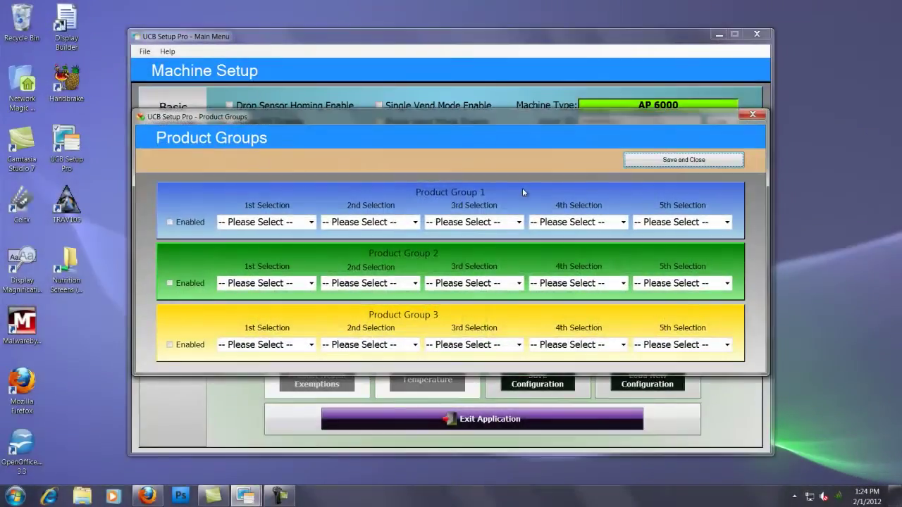
pyautogui.click(169, 223)
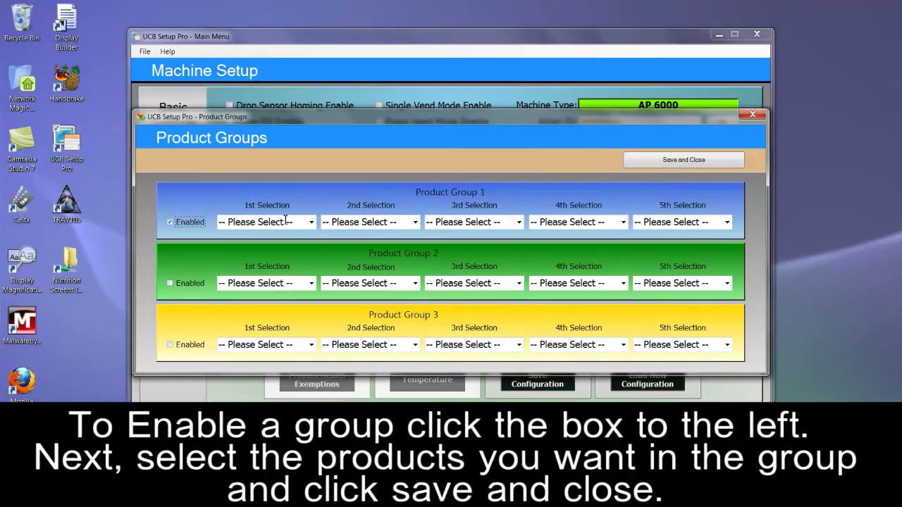
pyautogui.click(310, 221)
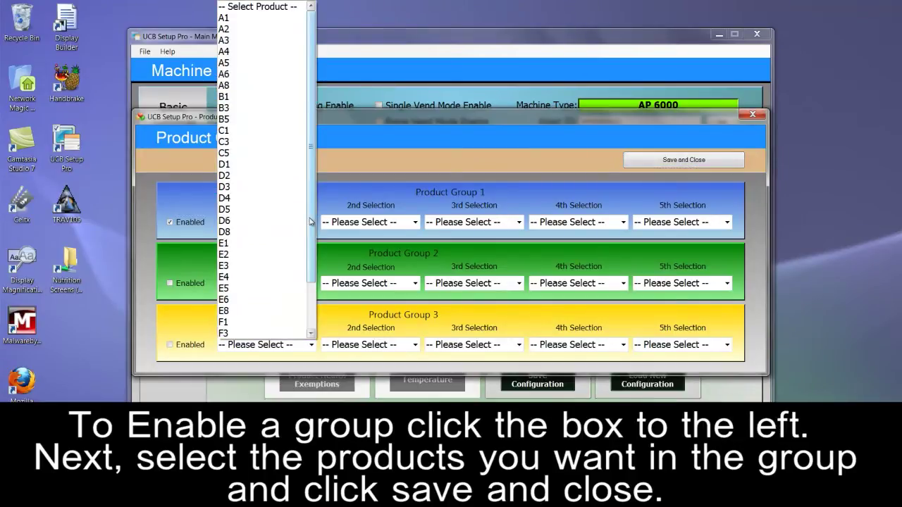
pyautogui.click(258, 29)
pyautogui.click(414, 222)
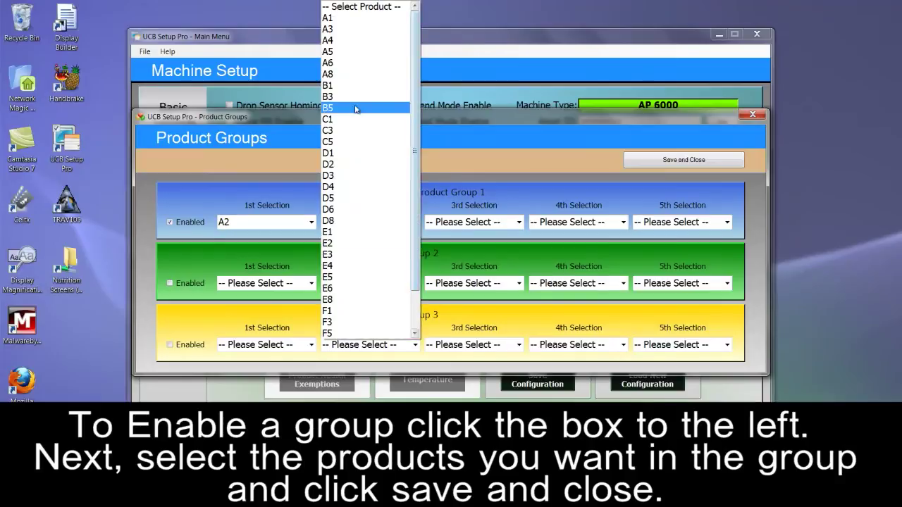
pyautogui.click(358, 45)
# Step: Assign A6 as the 3rd selection and A8 as the 4th selection of Product Group 1
pyautogui.click(497, 222)
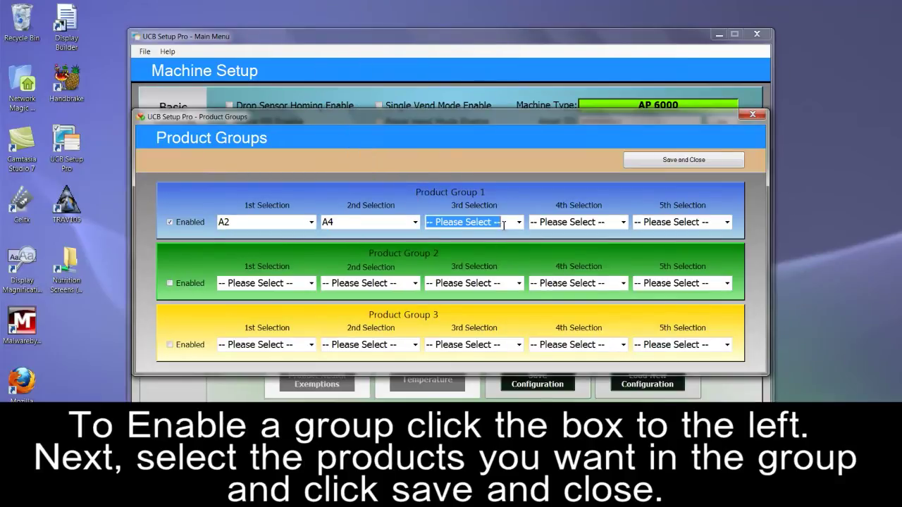
pyautogui.click(519, 222)
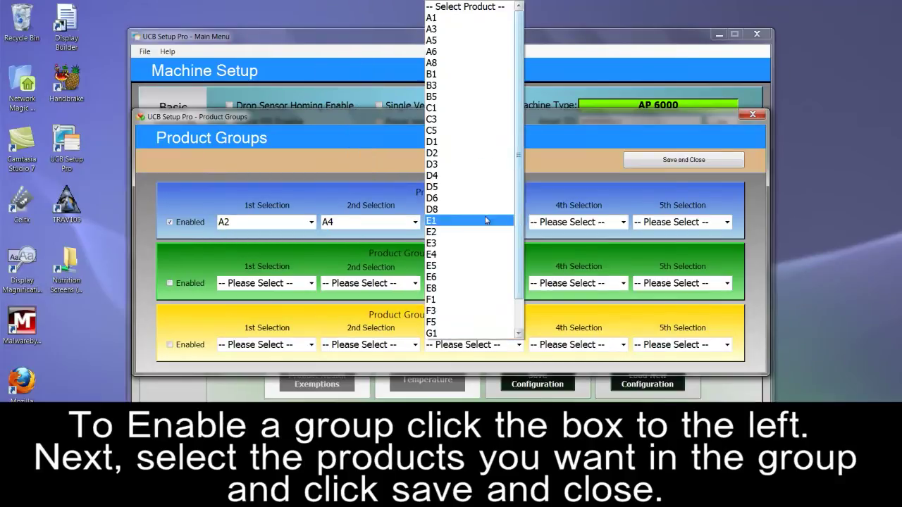
pyautogui.click(465, 53)
pyautogui.click(624, 222)
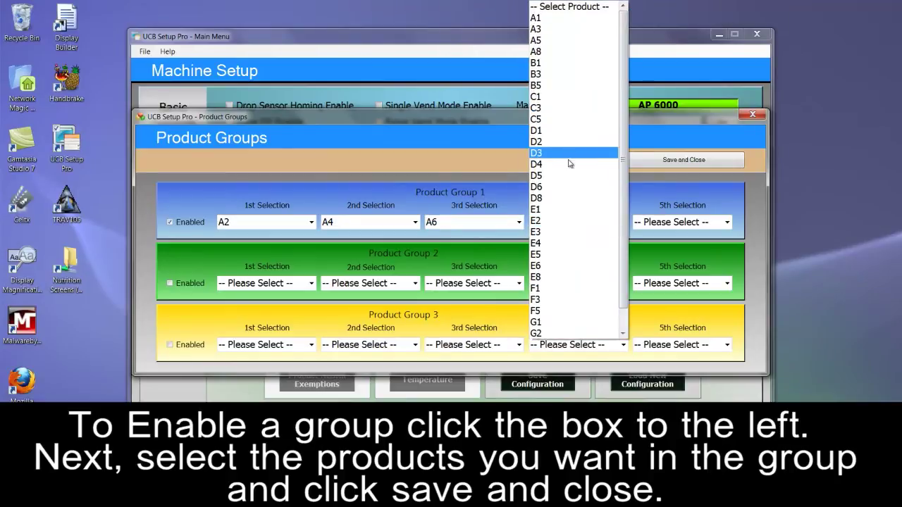
pyautogui.click(568, 51)
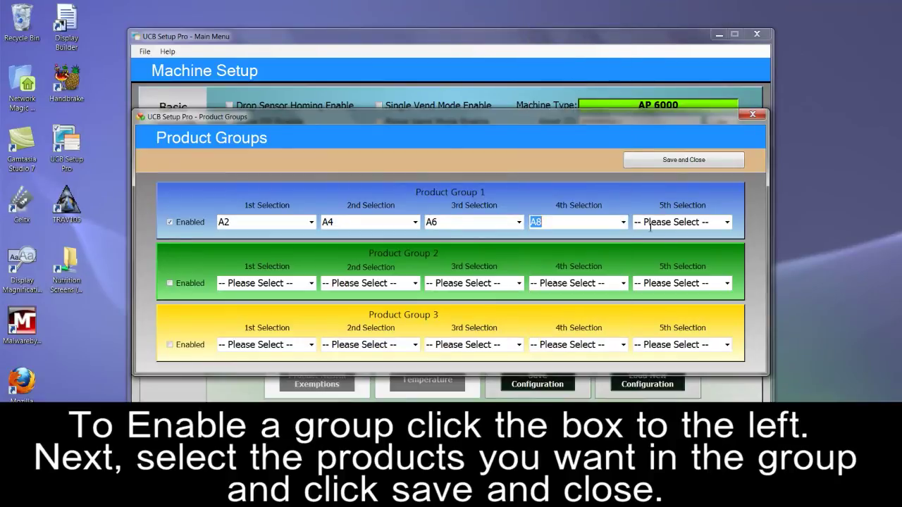
# Step: Save and close the product group settings
pyautogui.click(673, 161)
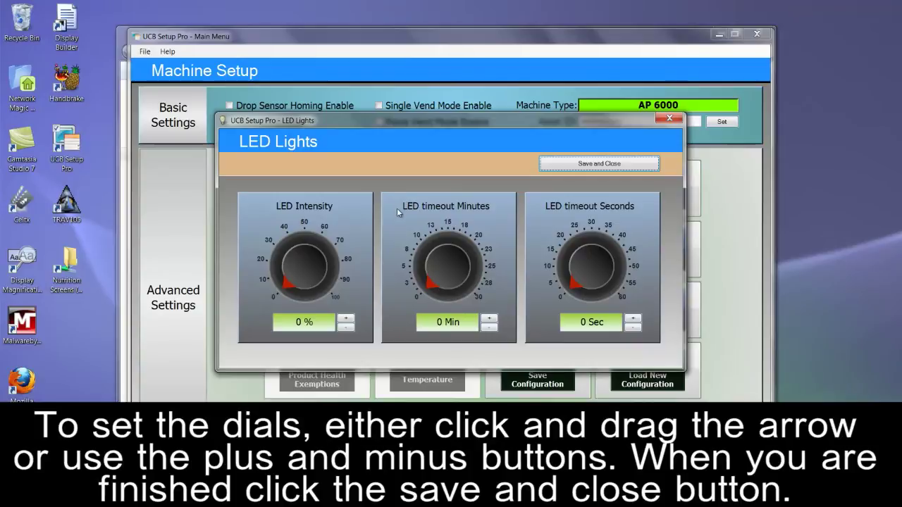
# Step: Set the LED intensity to 9 % and the LED timeout to 5 minutes and 12 seconds
pyautogui.moveTo(288, 285); pyautogui.dragTo(279, 278)
pyautogui.moveTo(428, 285); pyautogui.dragTo(421, 269)
pyautogui.moveTo(589, 284); pyautogui.dragTo(565, 265)
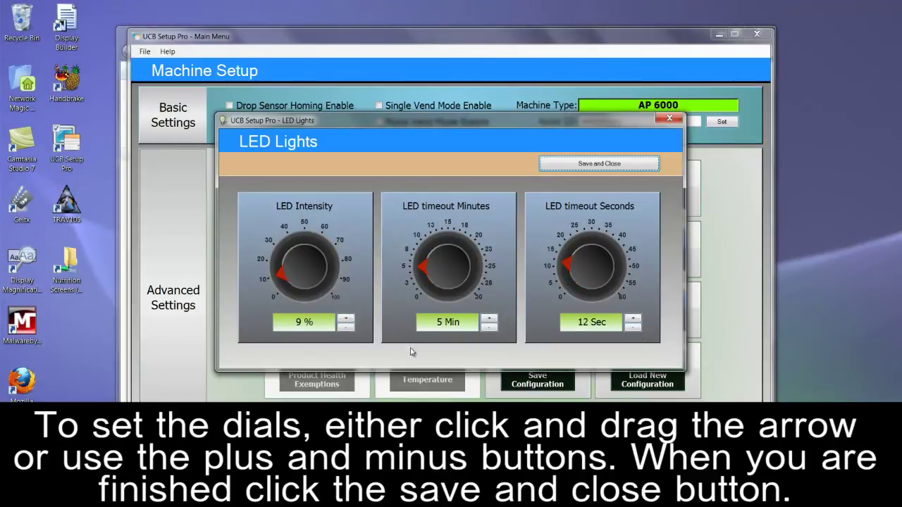
# Step: Adjust the LED intensity to 3 % and the timeout to 8 minutes and 9 seconds, and save and close the LED settings
pyautogui.click(345, 327)
pyautogui.click(345, 326)
pyautogui.click(345, 327)
pyautogui.click(345, 326)
pyautogui.click(345, 327)
pyautogui.click(345, 327)
pyautogui.click(489, 318)
pyautogui.click(489, 317)
pyautogui.click(489, 318)
pyautogui.click(632, 327)
pyautogui.click(632, 327)
pyautogui.click(632, 327)
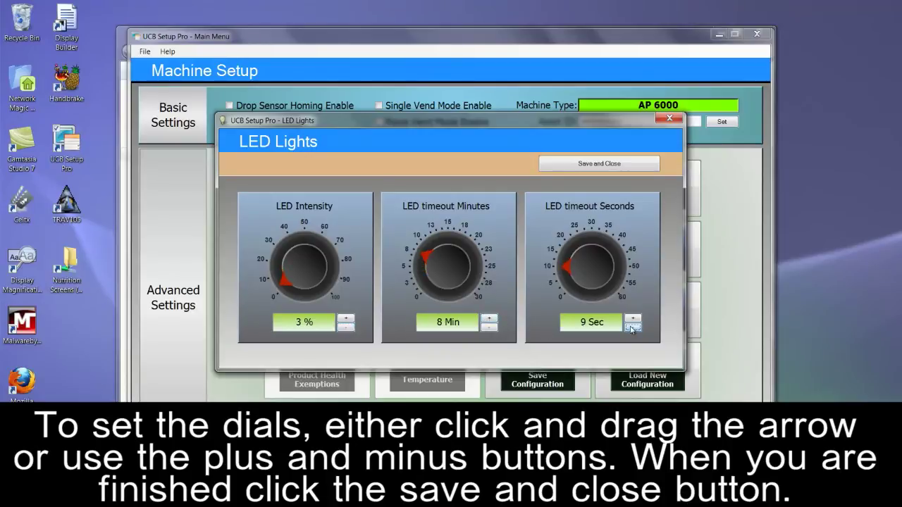
pyautogui.click(600, 164)
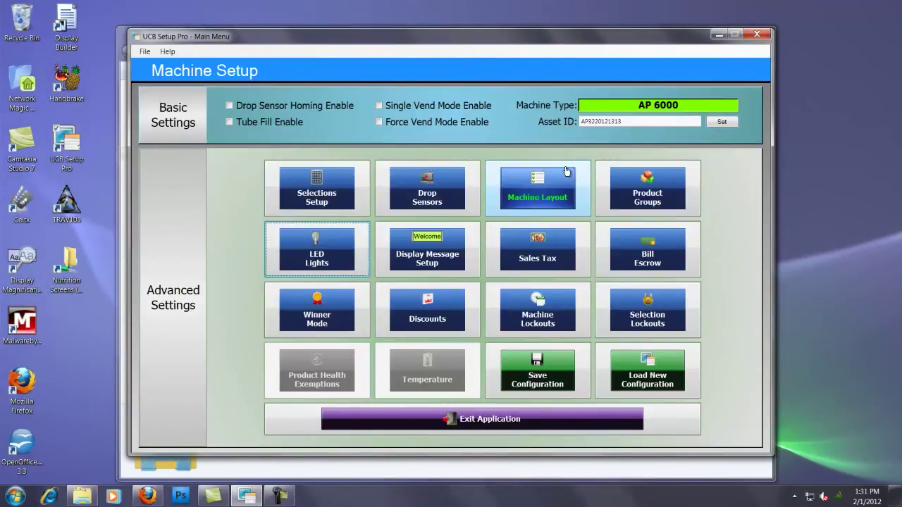
# Step: Set the display message to "This is the example message" with a message delay of 5 seconds and Medium speed
pyautogui.click(435, 254)
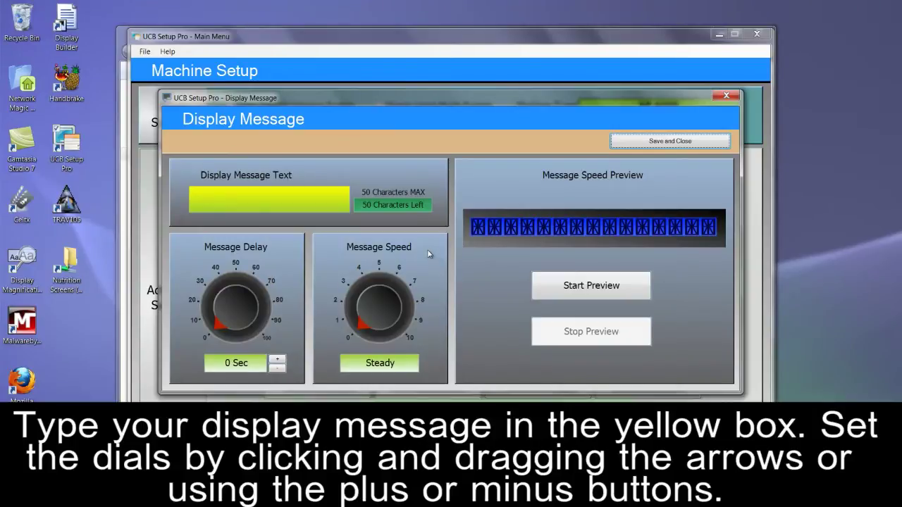
pyautogui.click(317, 201)
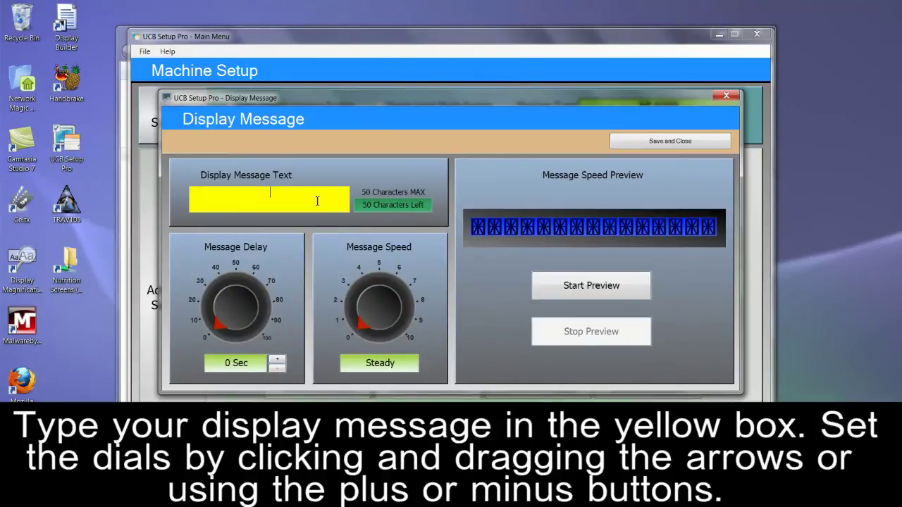
pyautogui.write('This is the example message')
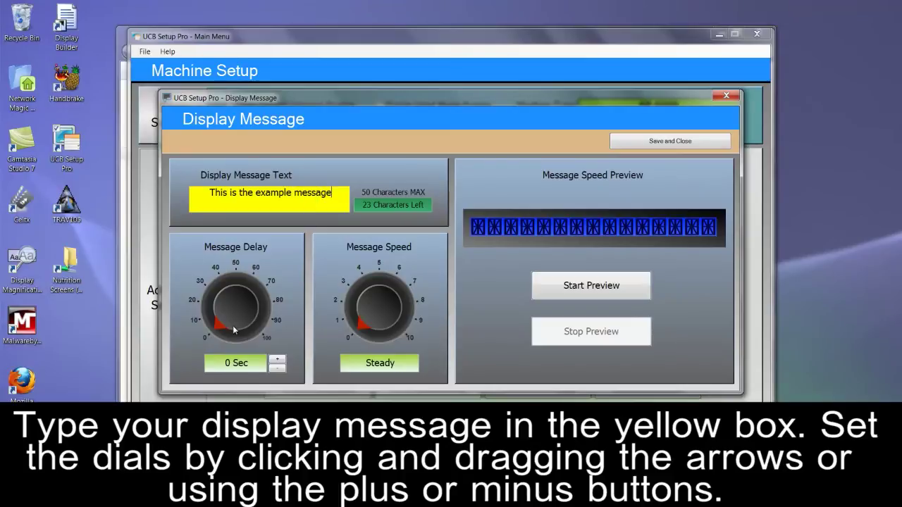
pyautogui.moveTo(216, 328)
pyautogui.mouseDown()
pyautogui.moveTo(212, 293)
pyautogui.moveTo(207, 326)
pyautogui.mouseUp()
pyautogui.moveTo(364, 330); pyautogui.dragTo(394, 274)
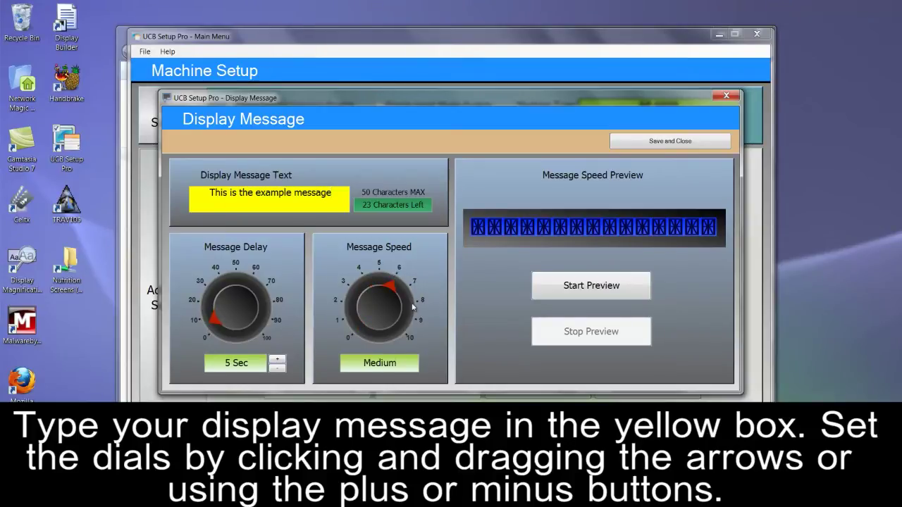
# Step: Run and stop the message speed preview, and save and close the display message settings
pyautogui.click(572, 290)
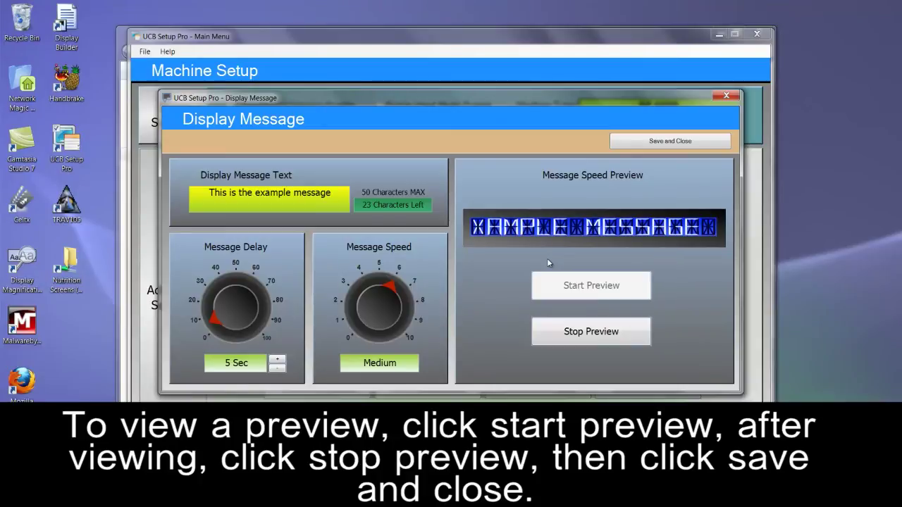
pyautogui.click(591, 331)
pyautogui.click(647, 141)
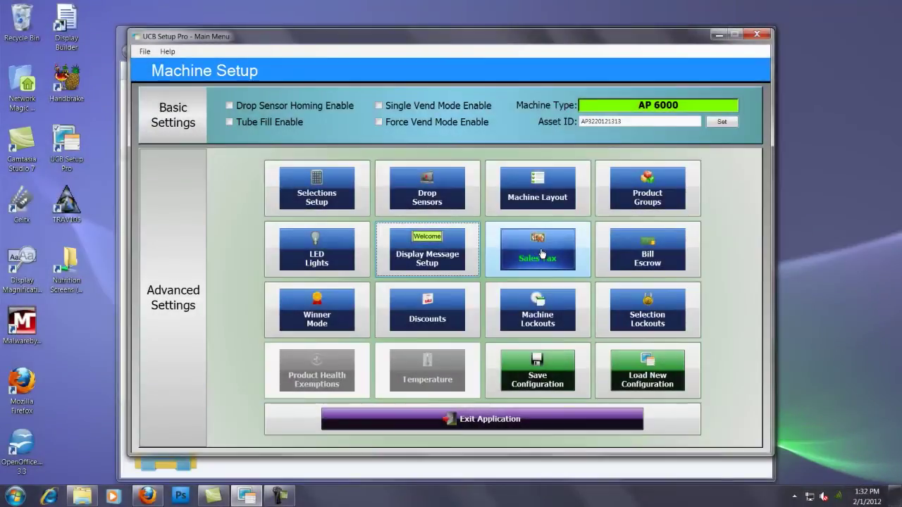
# Step: Set the sales tax to 5.00 %, and save and close the sales tax settings
pyautogui.click(541, 254)
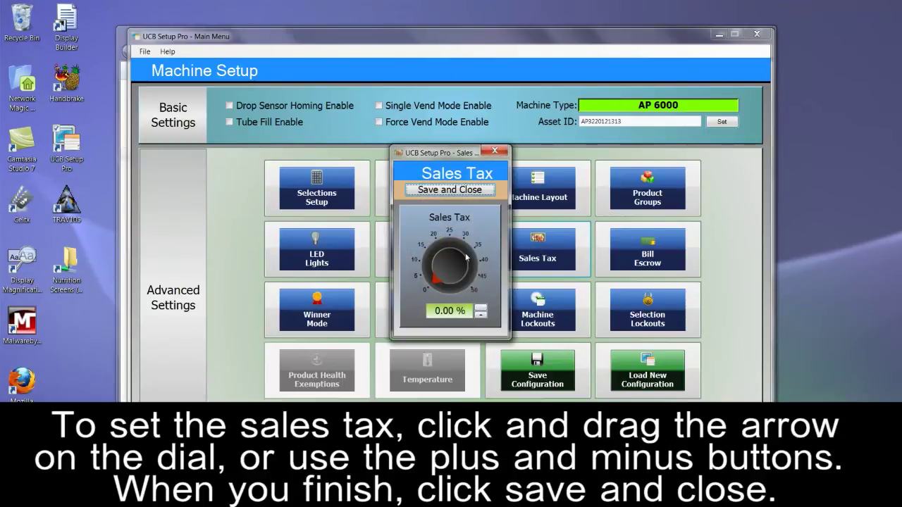
pyautogui.moveTo(431, 284); pyautogui.dragTo(432, 273)
pyautogui.click(479, 309)
pyautogui.click(480, 308)
pyautogui.click(479, 309)
pyautogui.click(480, 309)
pyautogui.click(480, 308)
pyautogui.click(480, 308)
pyautogui.click(480, 307)
pyautogui.click(480, 308)
pyautogui.click(479, 308)
pyautogui.click(480, 308)
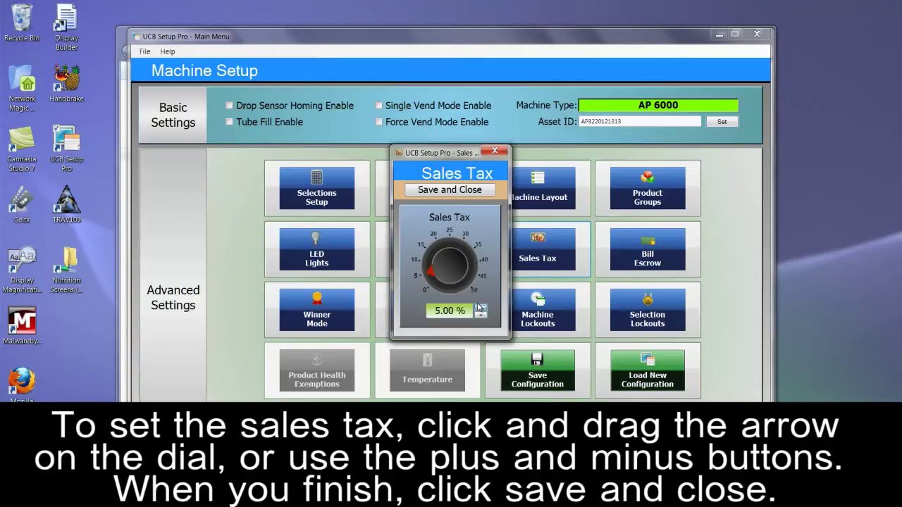
pyautogui.click(482, 193)
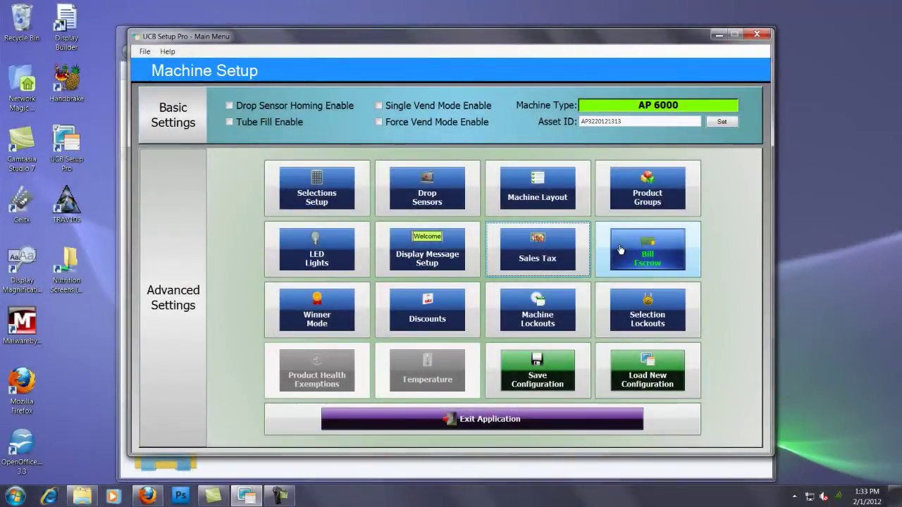
# Step: Set the bill escrow mode to 1st Bill Escrow, and save and close the bill escrow settings
pyautogui.click(620, 249)
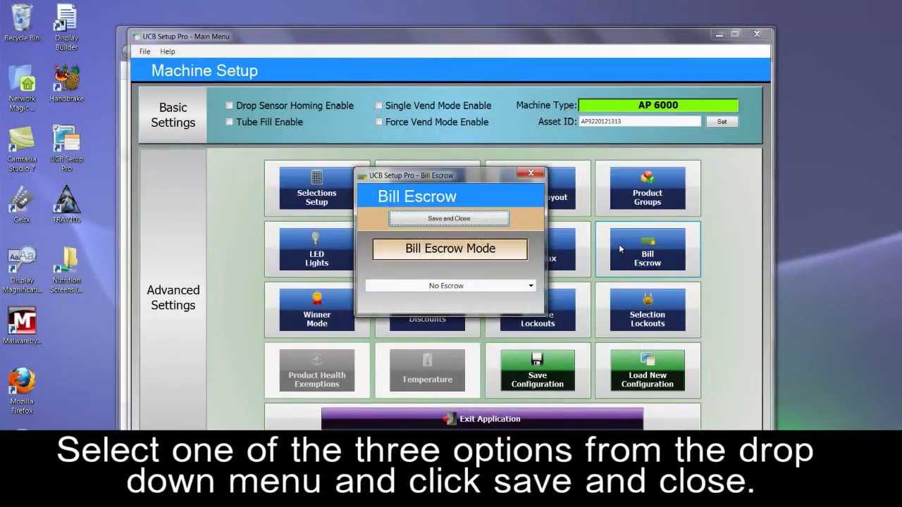
pyautogui.click(531, 286)
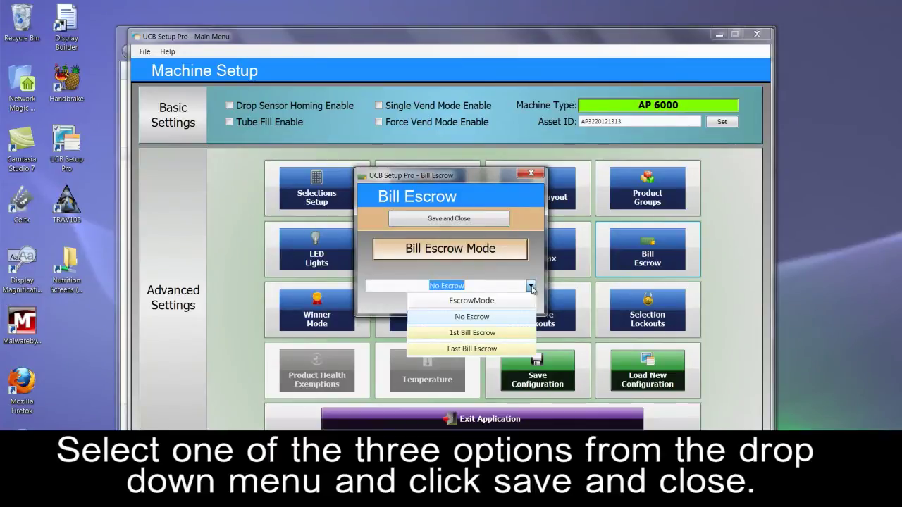
pyautogui.click(523, 333)
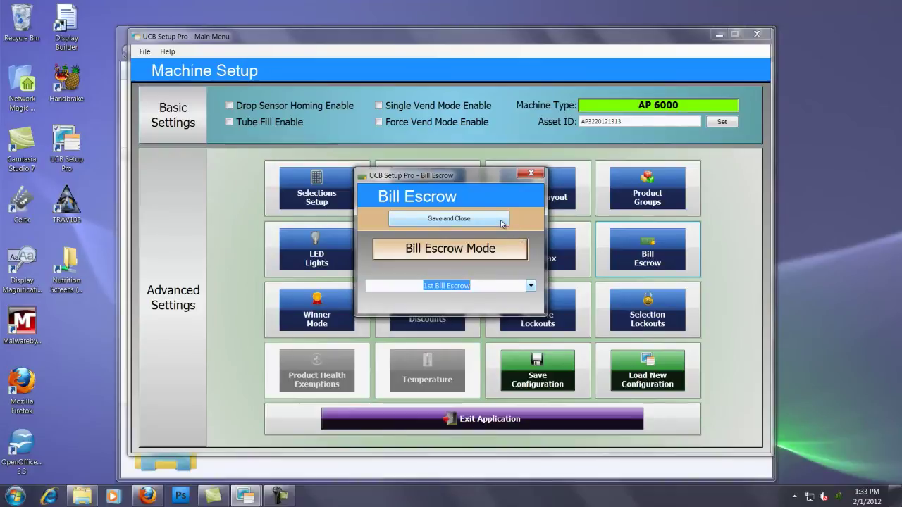
pyautogui.click(501, 221)
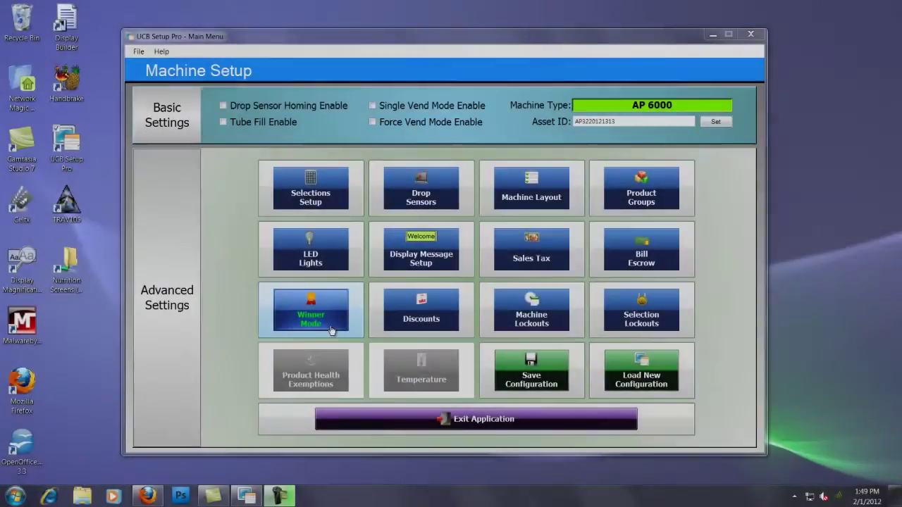
# Step: Set the winner mode's number of sales to 50, and save and close the winner mode settings
pyautogui.click(331, 328)
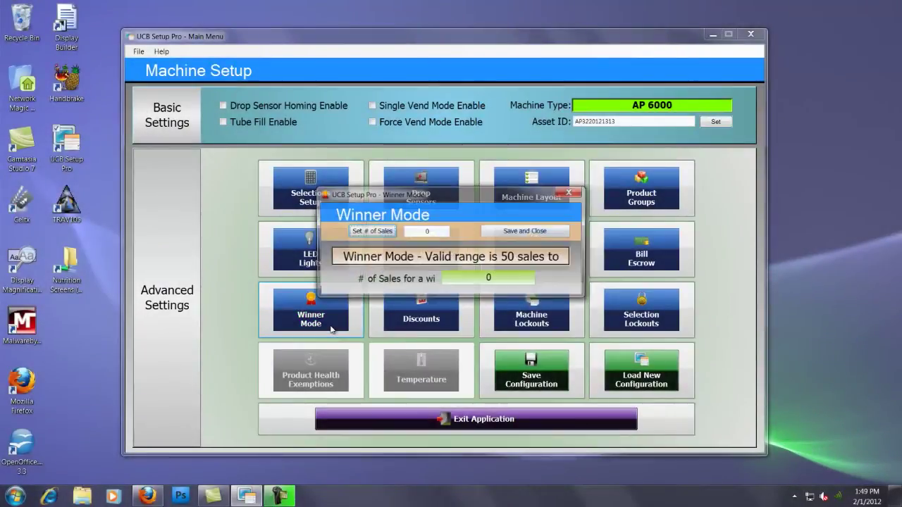
pyautogui.click(427, 233)
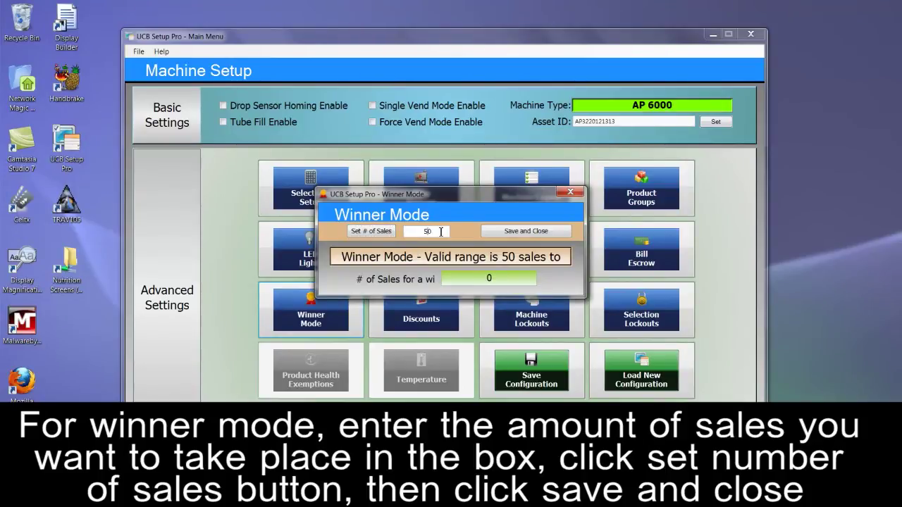
pyautogui.click(371, 231)
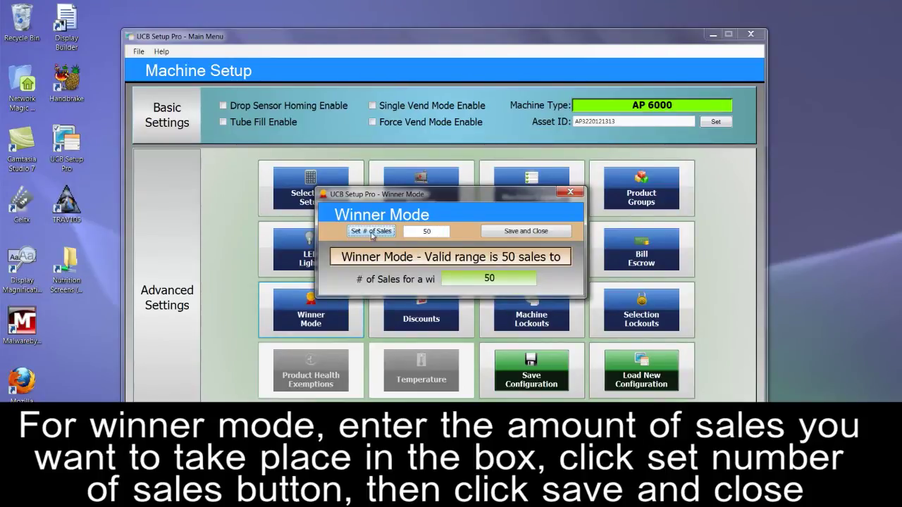
pyautogui.click(498, 281)
pyautogui.click(513, 232)
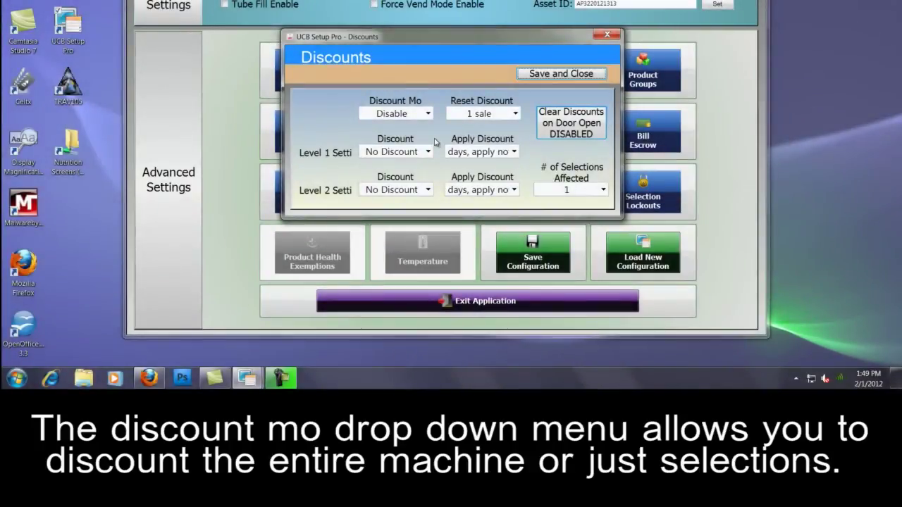
# Step: Set the discount mode to Machine and the Level 1 discount to 5 %, applied after 2 days
pyautogui.click(427, 115)
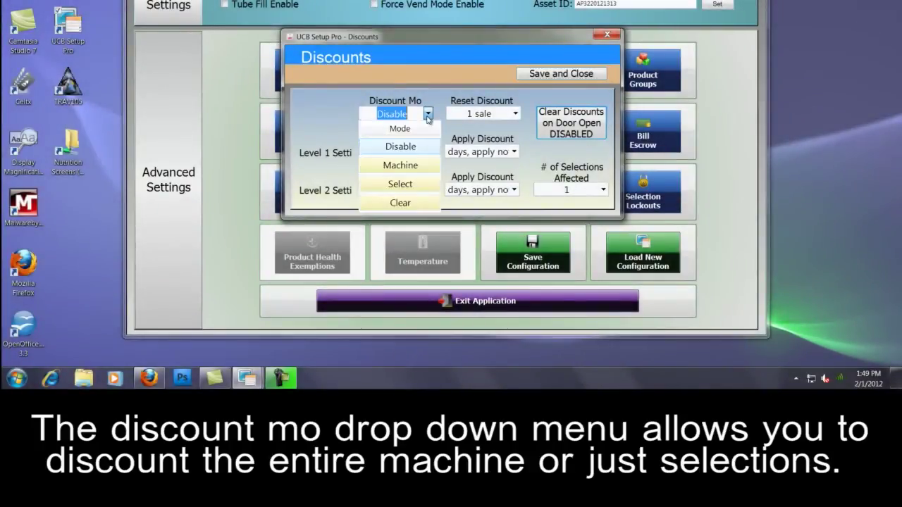
pyautogui.click(422, 166)
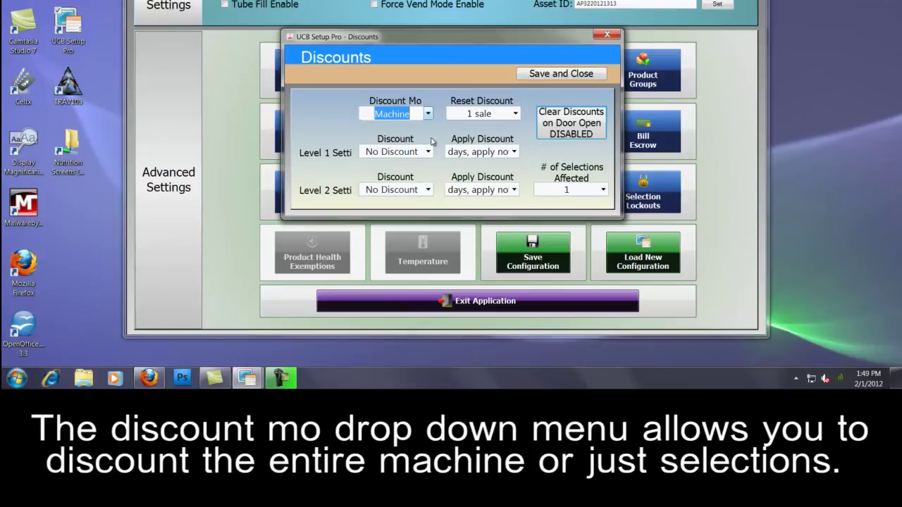
pyautogui.click(427, 151)
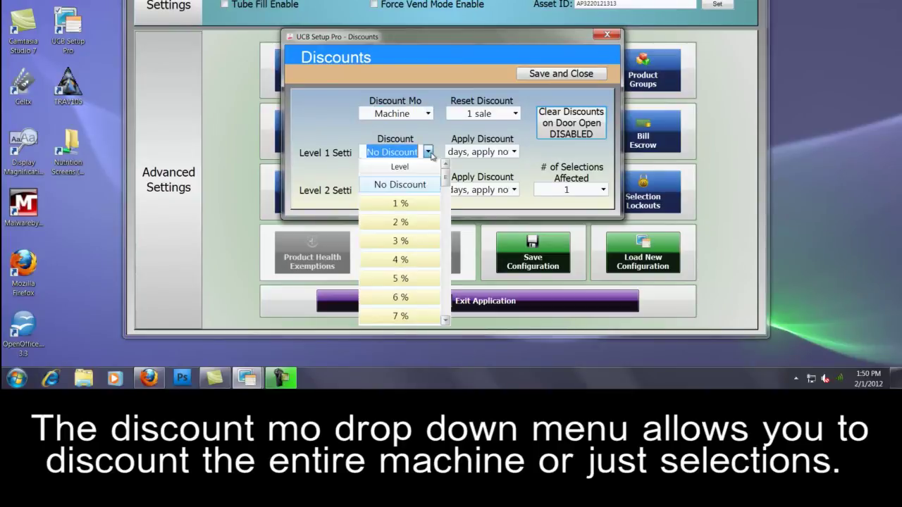
pyautogui.click(415, 284)
pyautogui.click(513, 152)
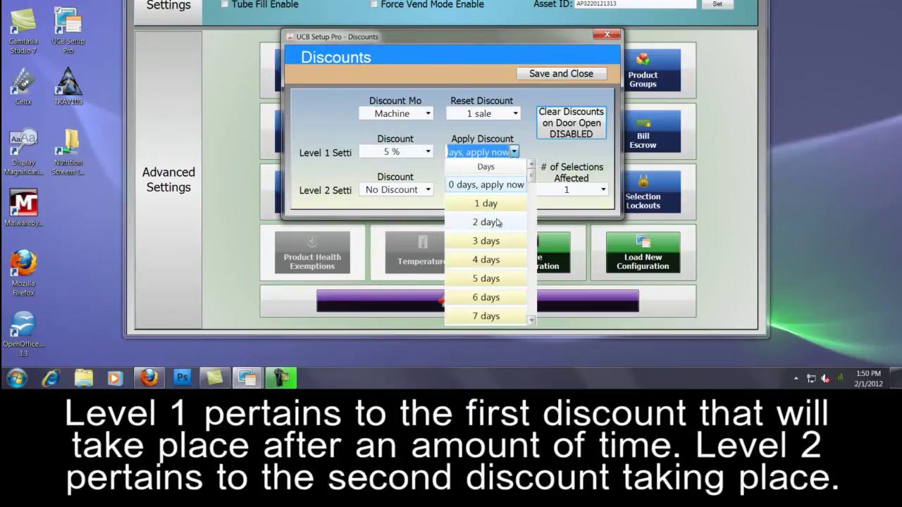
pyautogui.click(497, 222)
# Step: Set the Level 2 discount to 15 %, applied after 4 days
pyautogui.click(428, 190)
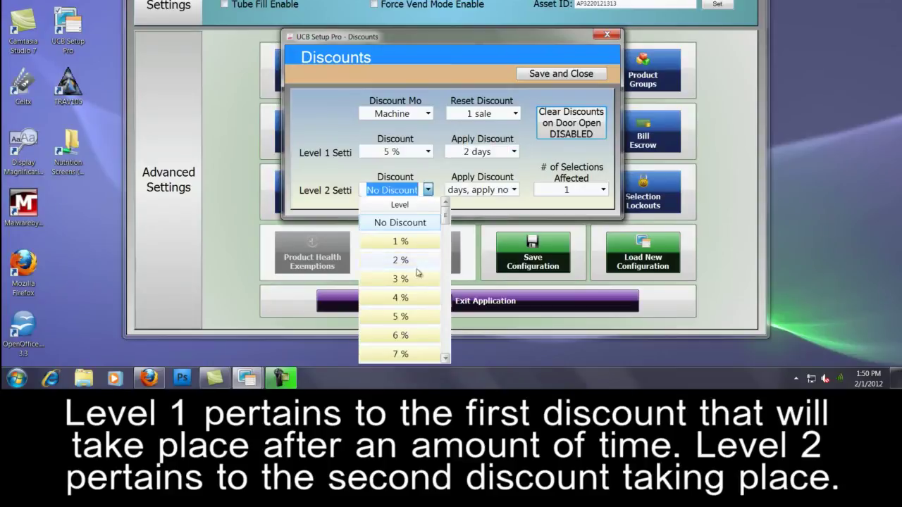
pyautogui.scroll(-8, 441, 356)
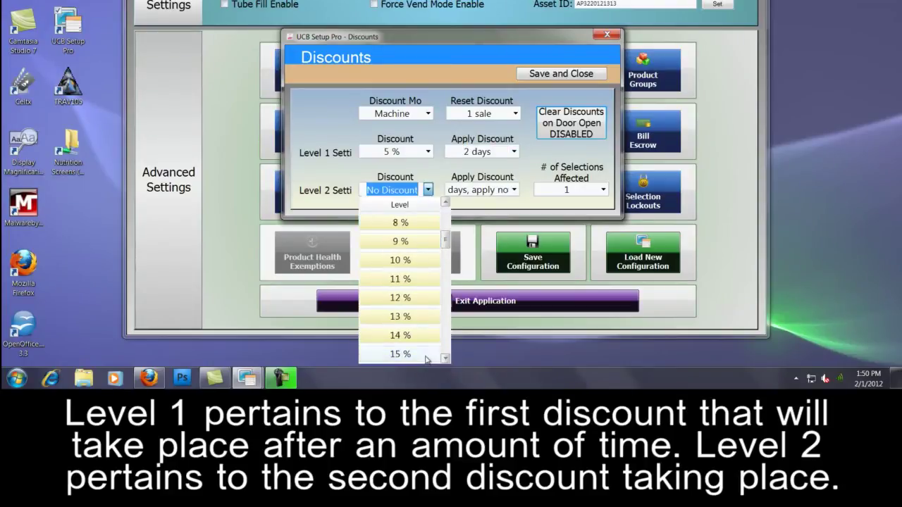
pyautogui.click(425, 356)
pyautogui.click(514, 190)
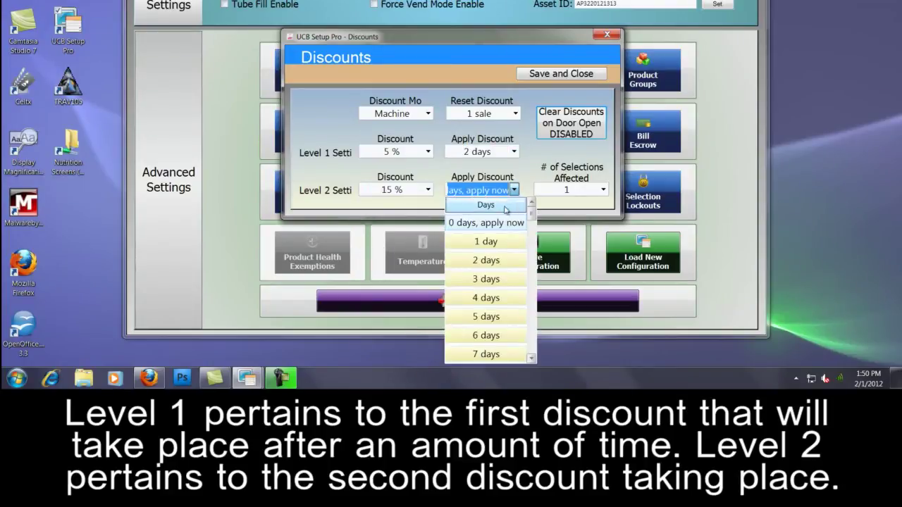
pyautogui.click(497, 298)
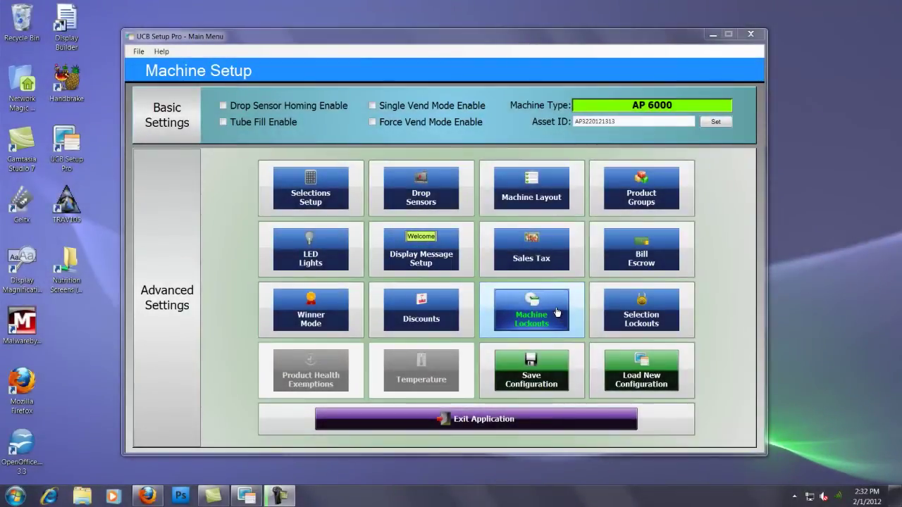
# Step: Enable Lock 1, Lock 2 and Lock 3 in the machine lockouts
pyautogui.click(556, 312)
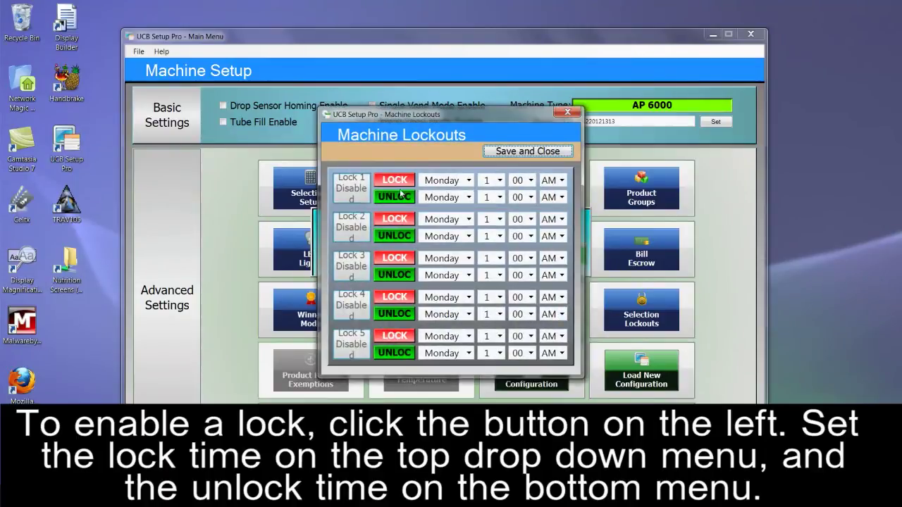
pyautogui.click(351, 194)
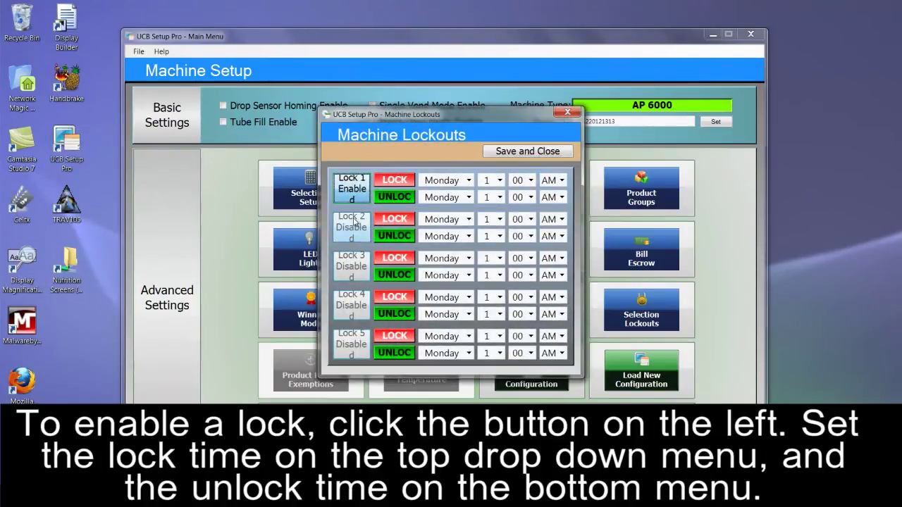
pyautogui.click(353, 229)
pyautogui.click(354, 255)
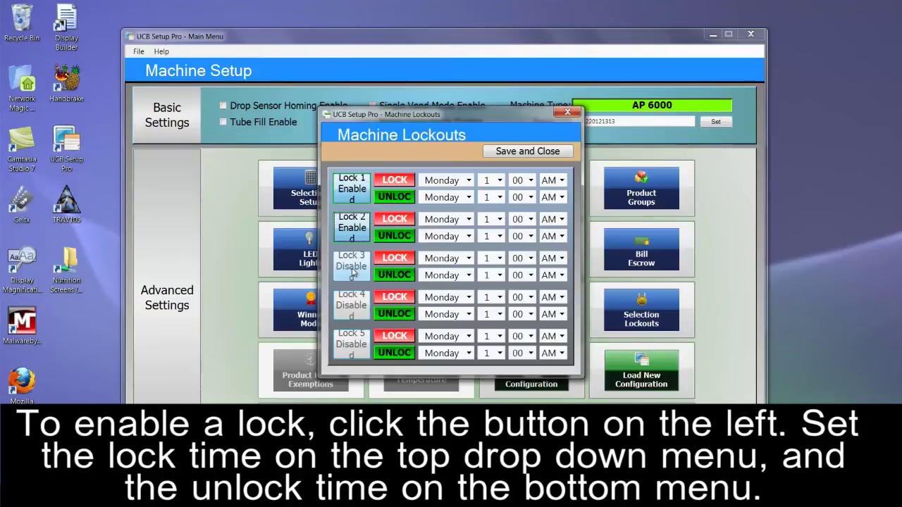
# Step: Set the Monday lock time of Lock 1 to 2:00 PM
pyautogui.click(504, 181)
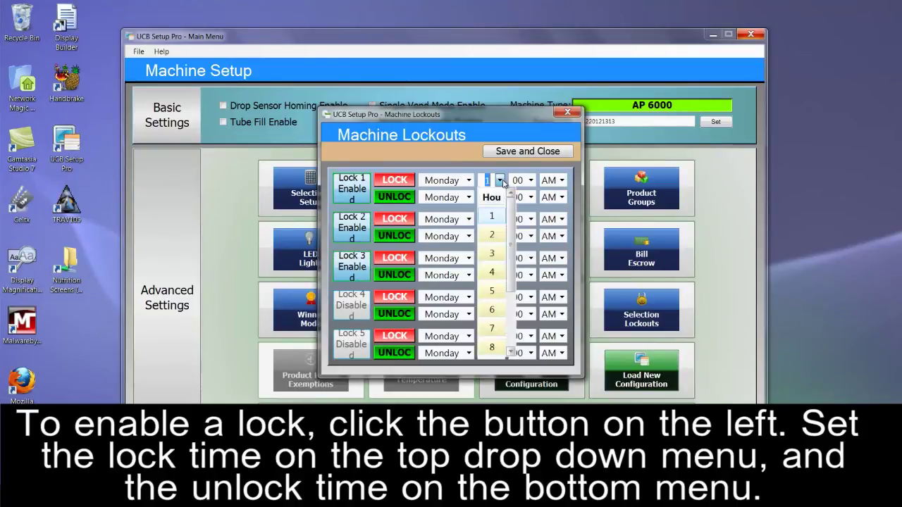
pyautogui.click(499, 237)
pyautogui.click(553, 180)
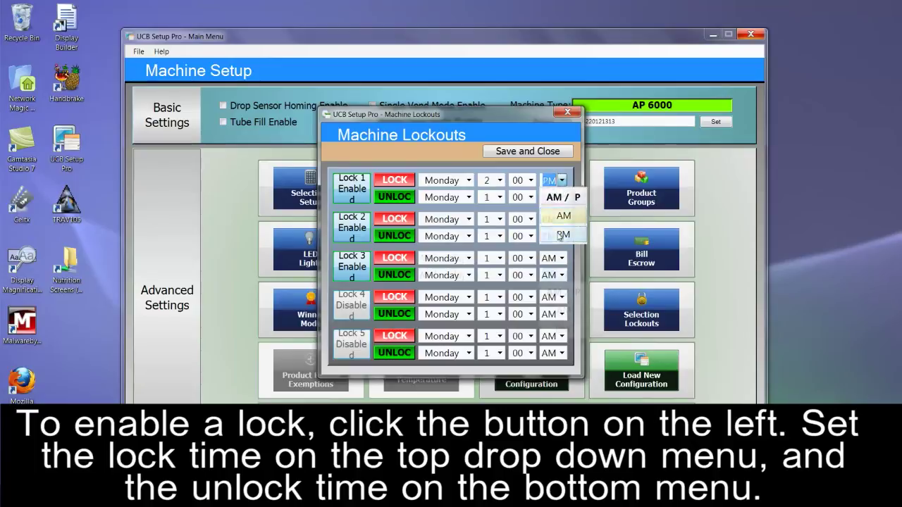
pyautogui.click(556, 235)
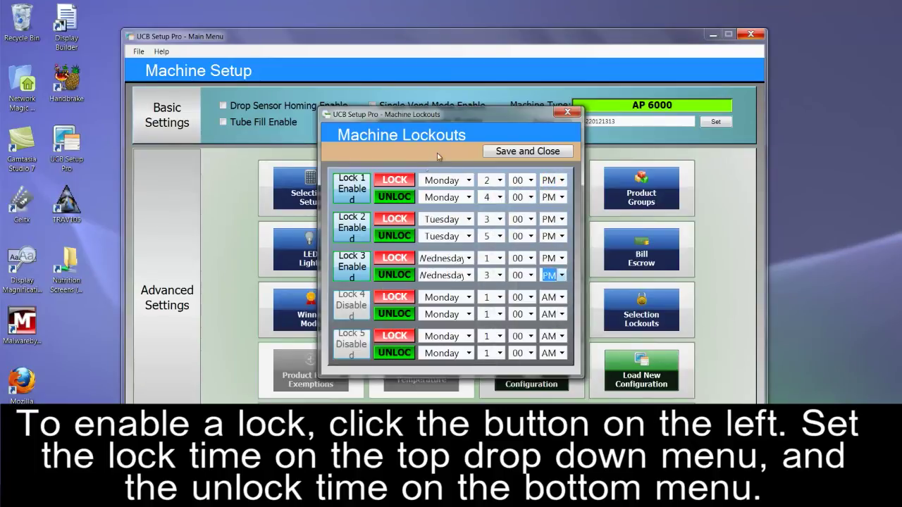
# Step: Save the machine lockouts and enable Lock 1 in the selection lockouts
pyautogui.click(496, 153)
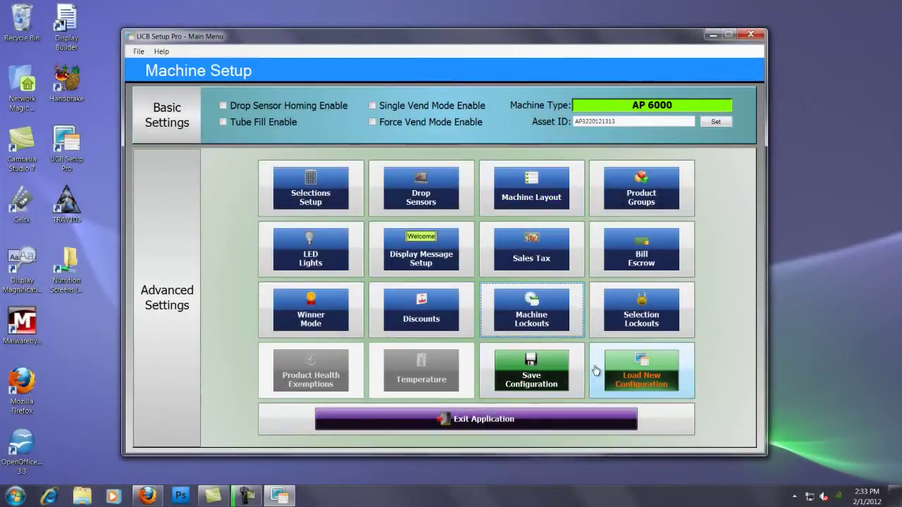
pyautogui.click(619, 334)
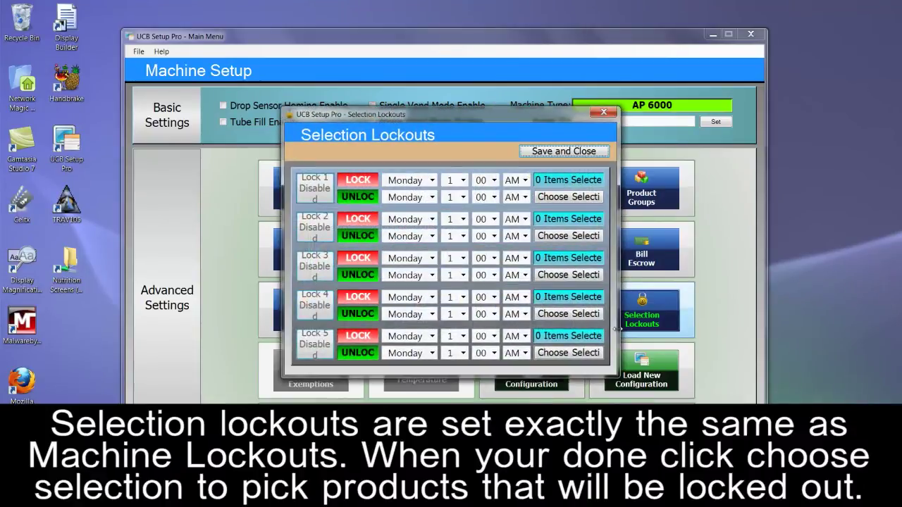
pyautogui.click(322, 195)
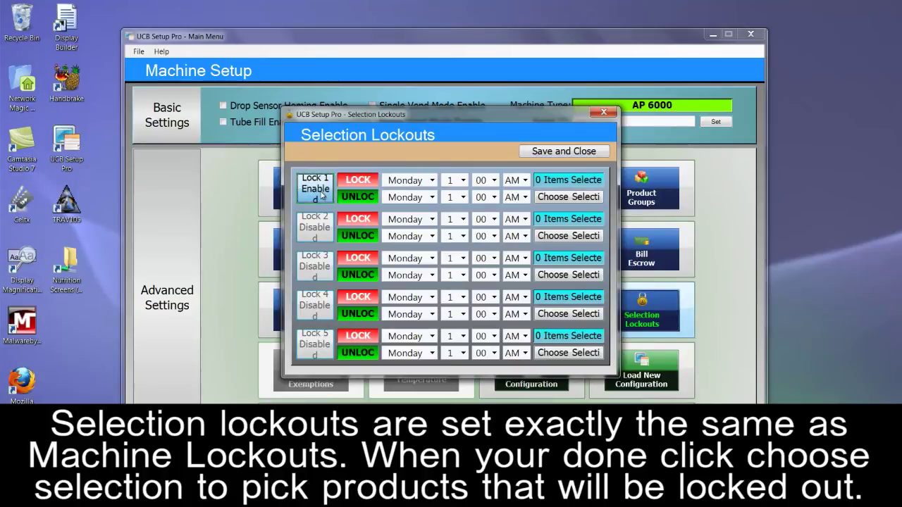
# Step: Set the lock time of selection Lock 1 to Tuesday PM and its unlock hour to 3
pyautogui.click(432, 181)
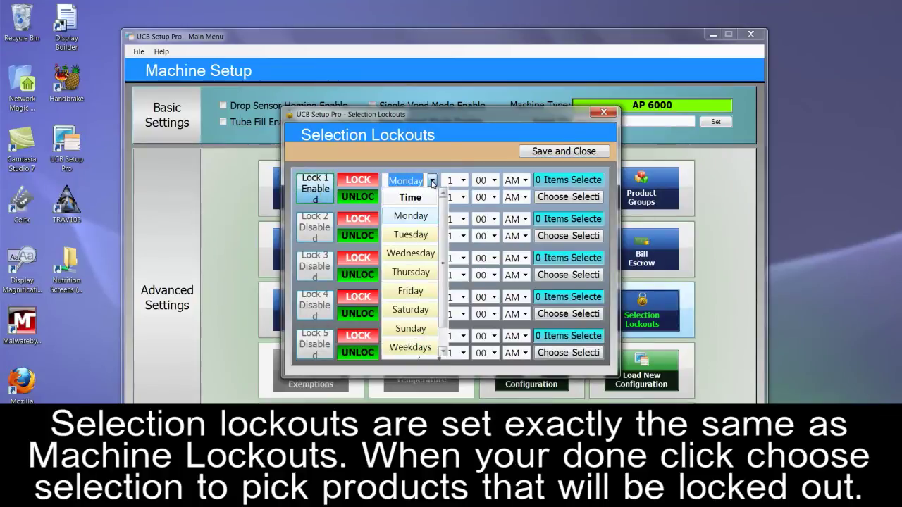
pyautogui.click(428, 235)
pyautogui.click(525, 181)
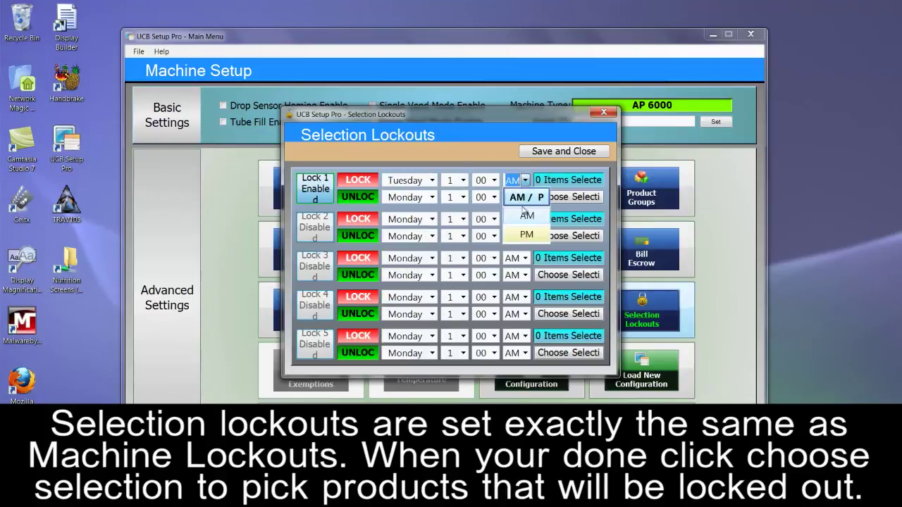
pyautogui.click(525, 237)
pyautogui.click(464, 198)
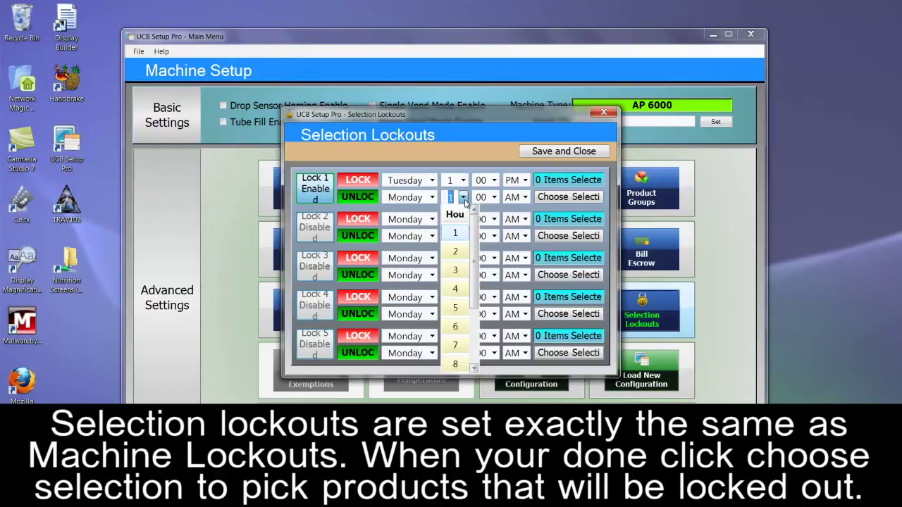
pyautogui.click(461, 273)
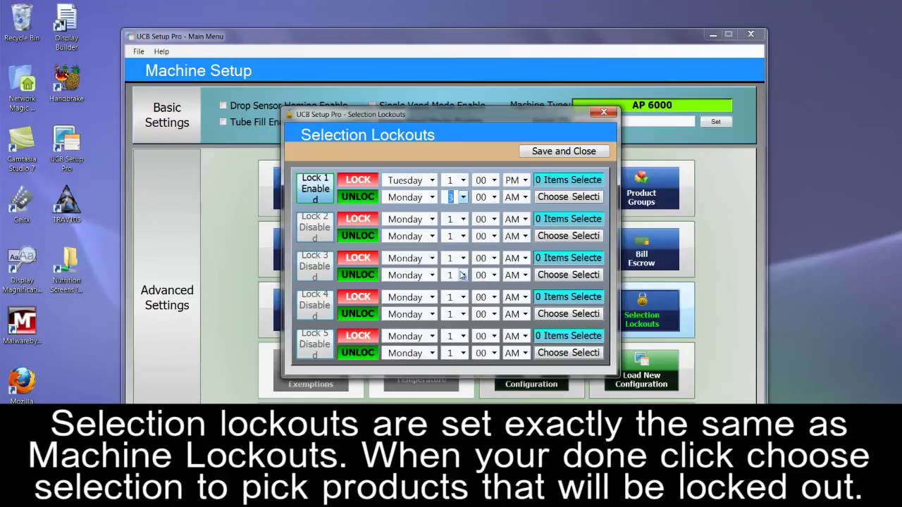
# Step: Assign selections A1, A2, A3 and A4 to Lock 1 and save the selection lockouts
pyautogui.click(559, 198)
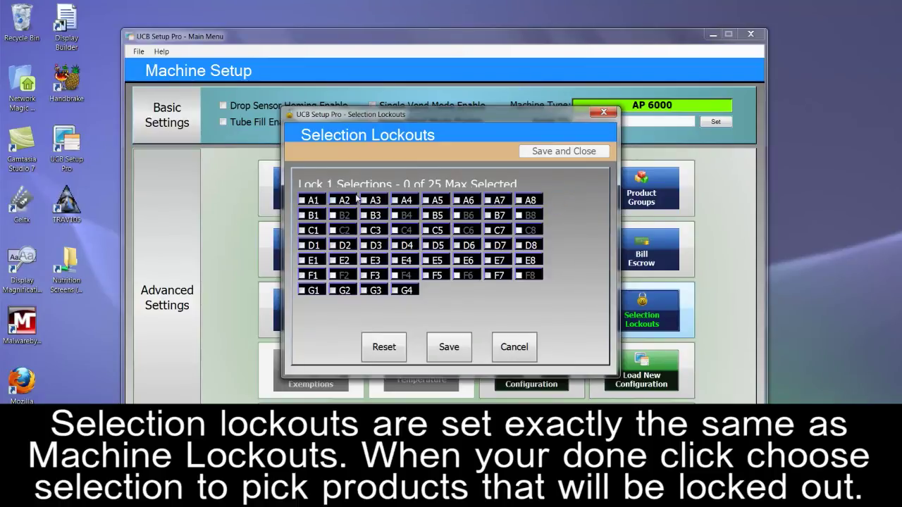
pyautogui.click(306, 202)
pyautogui.click(333, 202)
pyautogui.click(368, 203)
pyautogui.click(395, 202)
pyautogui.click(449, 345)
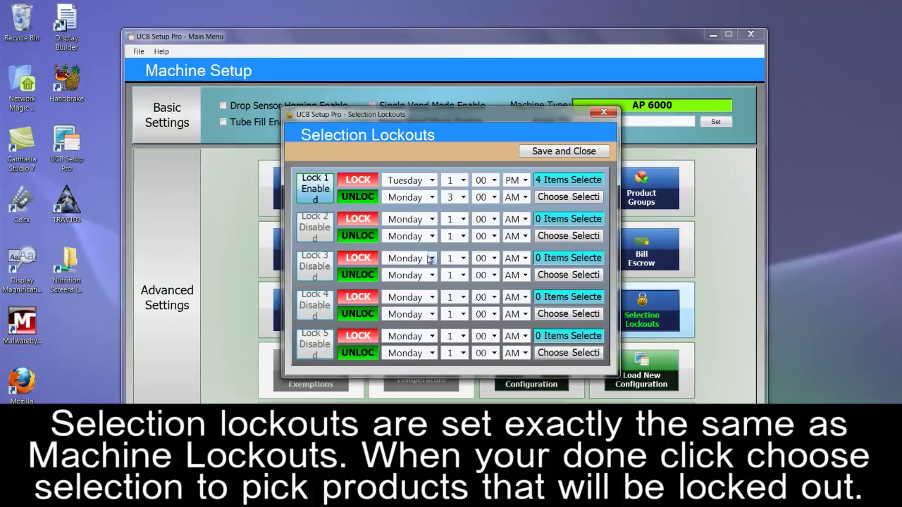
pyautogui.click(540, 156)
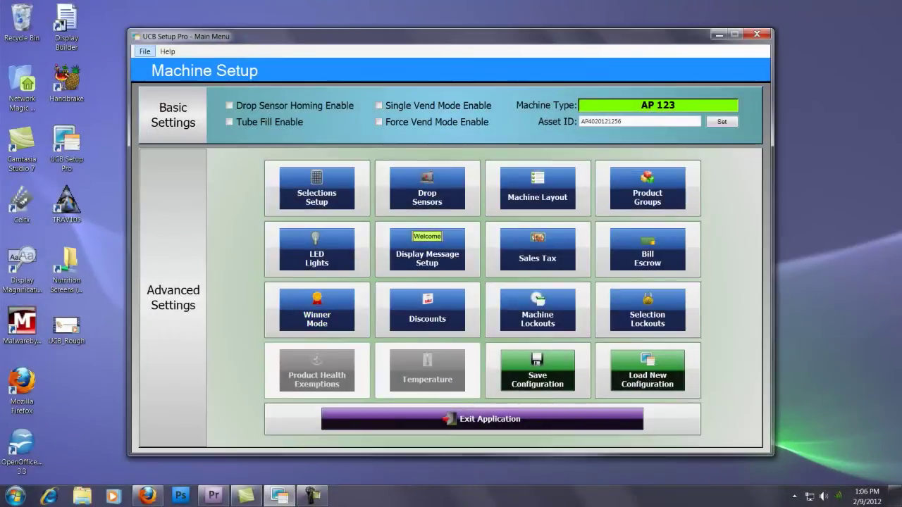
# Step: Save the machine configuration to the Desktop as a CSV file named veii
pyautogui.click(144, 51)
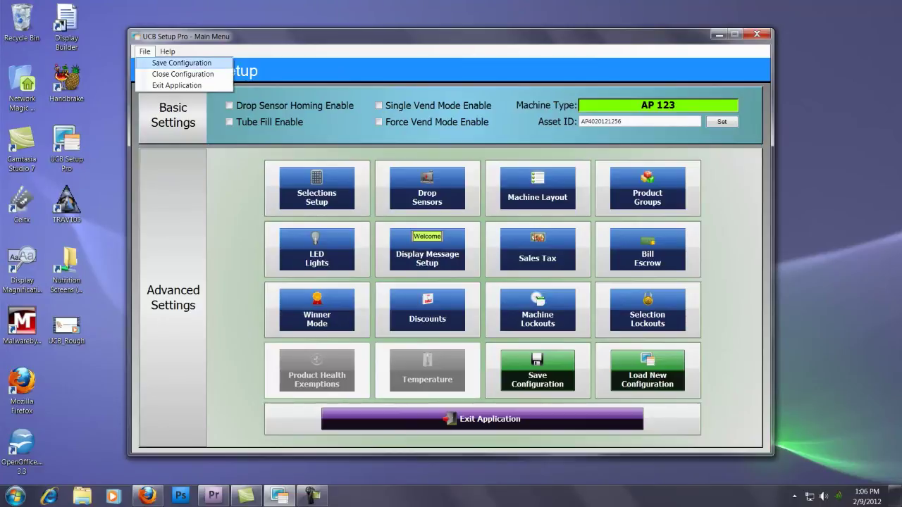
pyautogui.click(181, 62)
pyautogui.write('veii')
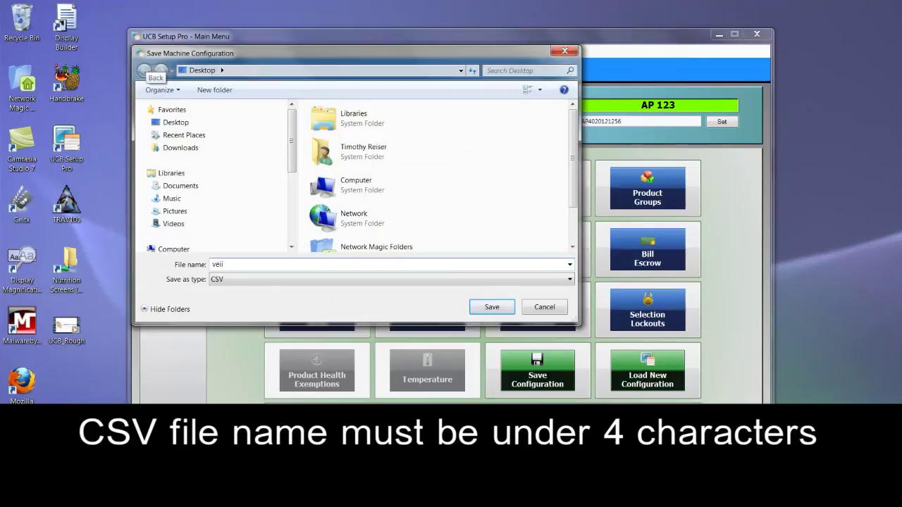
pyautogui.press('Return')
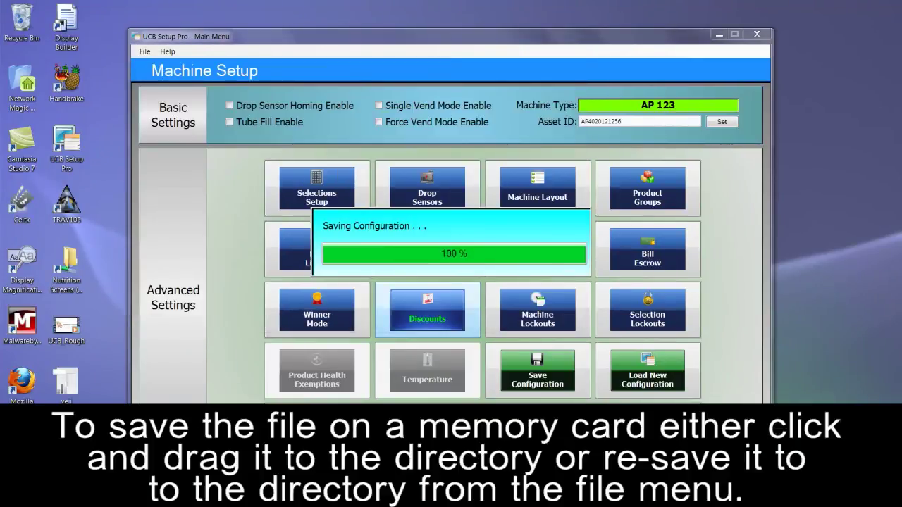
pyautogui.click(516, 294)
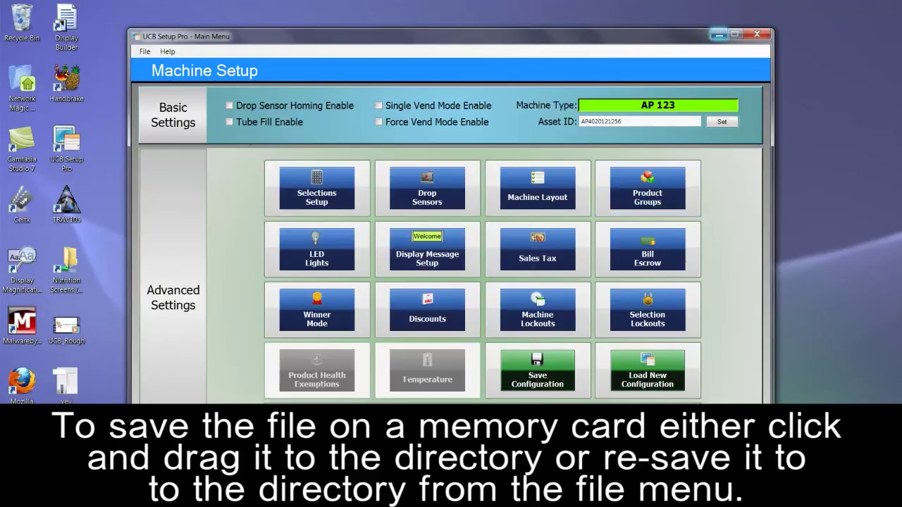
# Step: Switch to Windows Explorer and copy the veii file from the Desktop to the SD MEM CARD (K:) drive
pyautogui.click(718, 34)
pyautogui.click(99, 493)
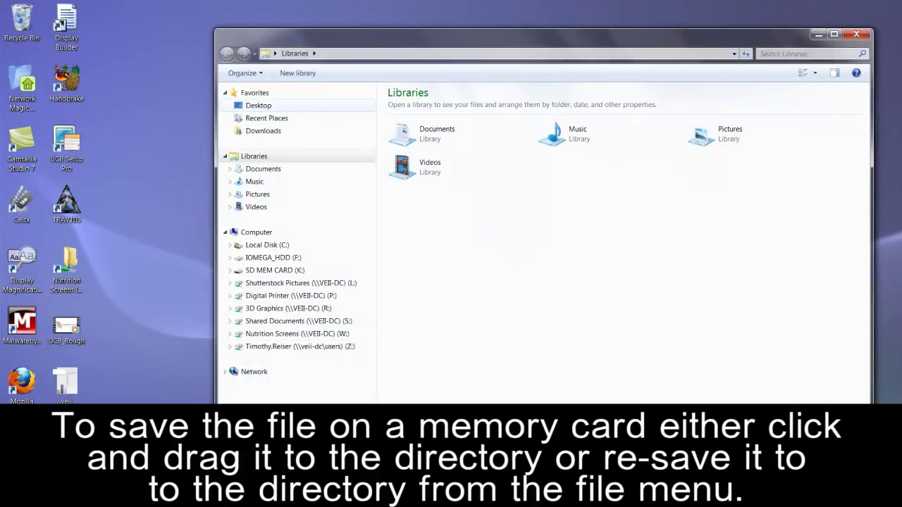
pyautogui.click(258, 106)
pyautogui.moveTo(567, 308); pyautogui.dragTo(274, 271)
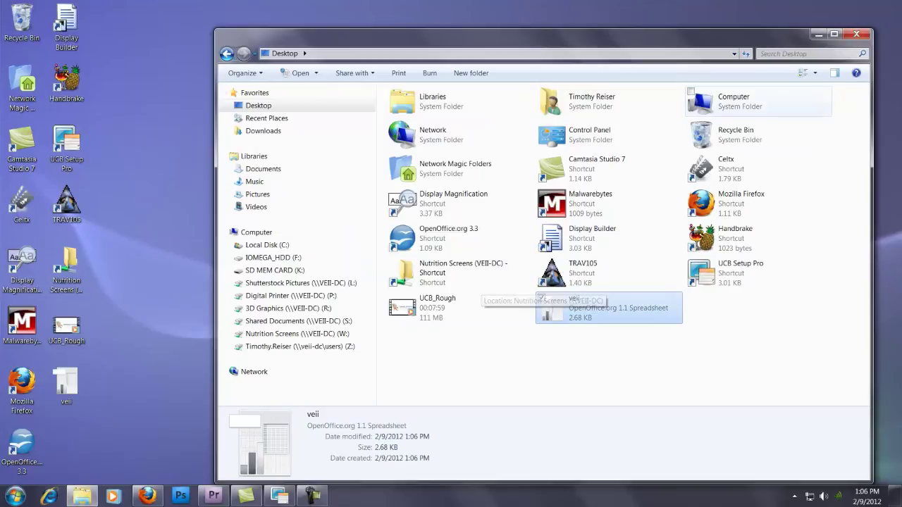
pyautogui.click(856, 34)
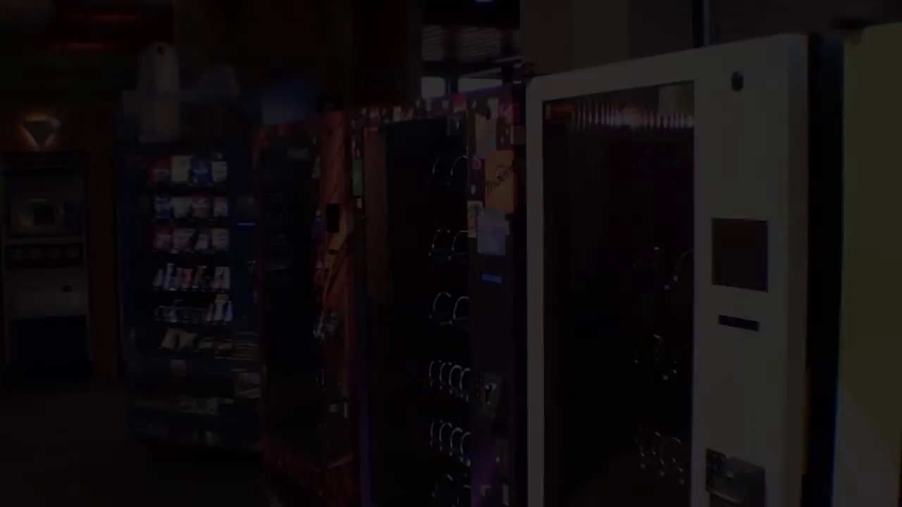